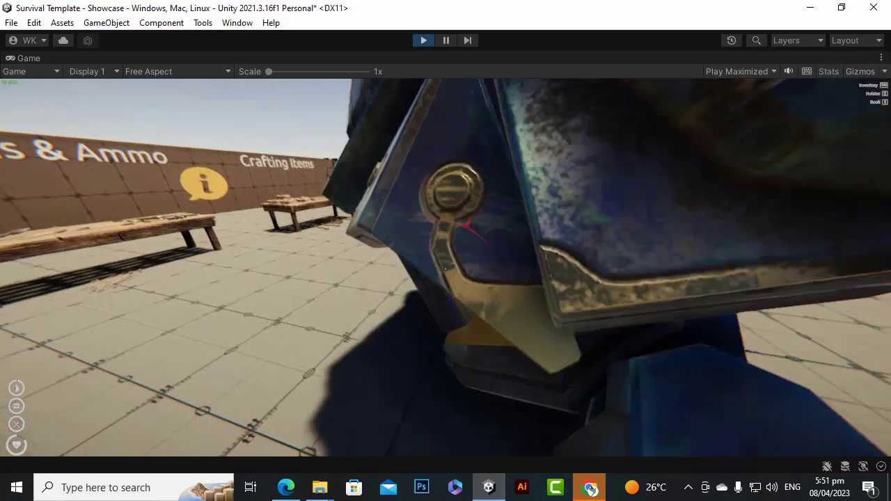
Step: Walk around the large blue robot in the running Showcase scene to view it from several sides
{"action": "key", "text": "s"}
{"action": "key", "text": "w"}
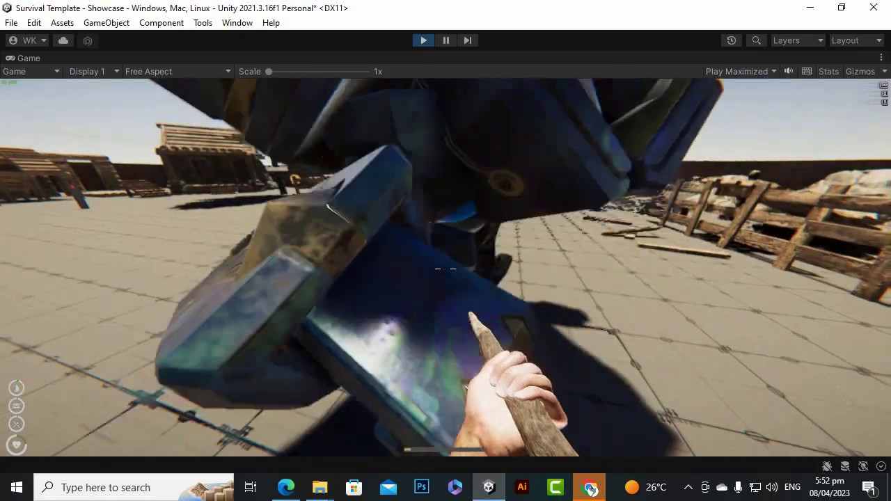
{"action": "key", "text": "w"}
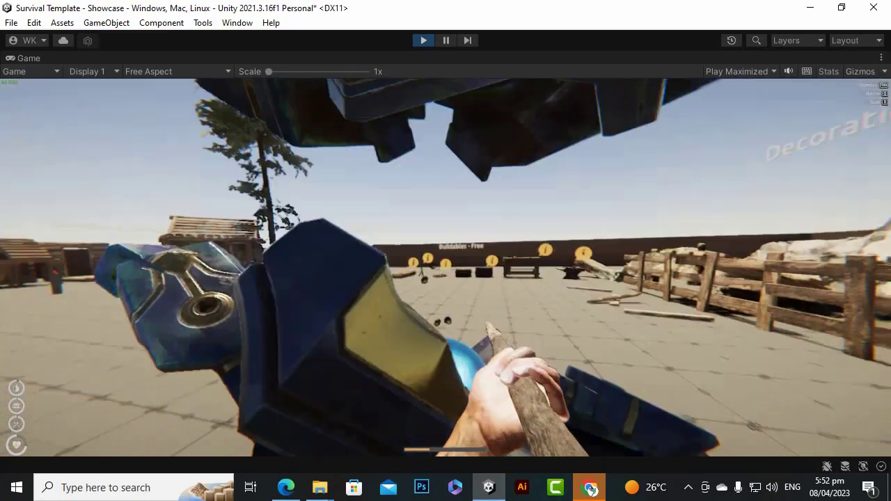
{"action": "key", "text": "s"}
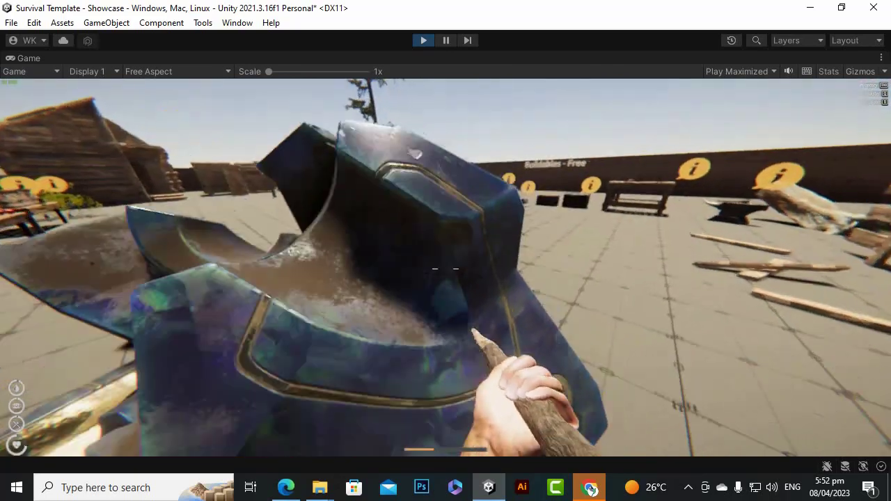
{"action": "key", "text": "d"}
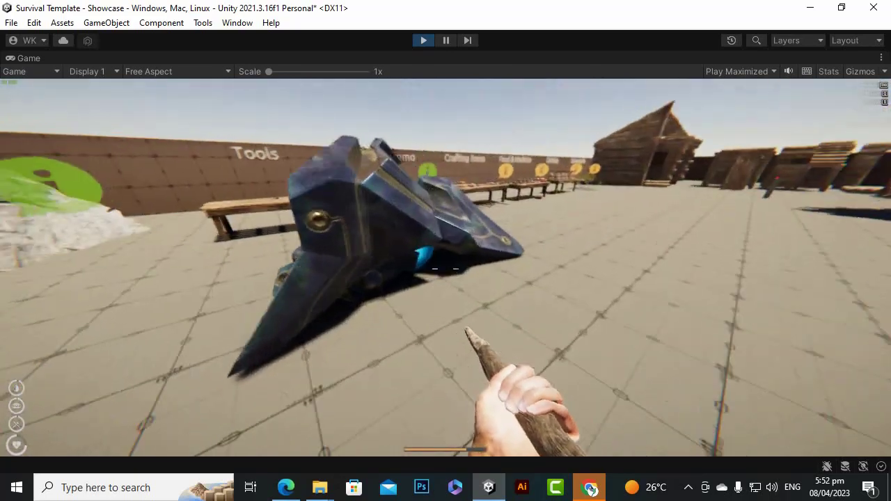
{"action": "key", "text": "w"}
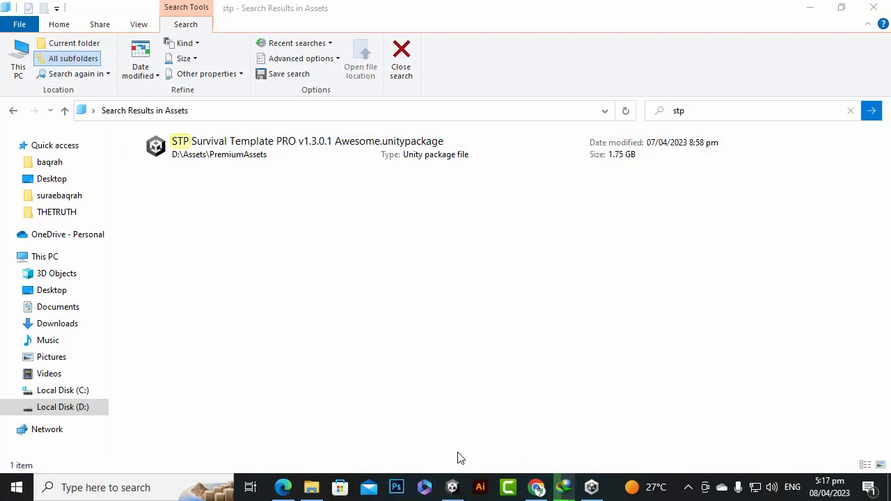
Step: Close Unity Hub and bring up the Survival Template project in a maximized Unity editor window
{"action": "left_click", "coordinate": [592, 487]}
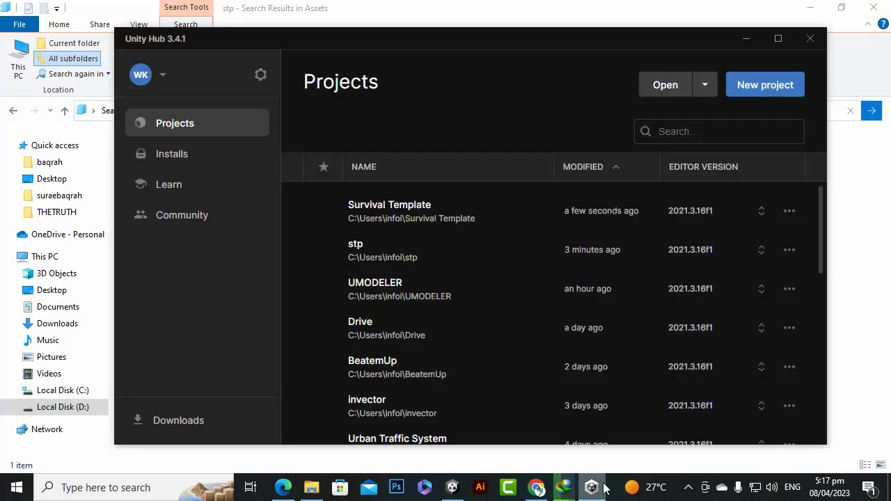
{"action": "left_click", "coordinate": [809, 38]}
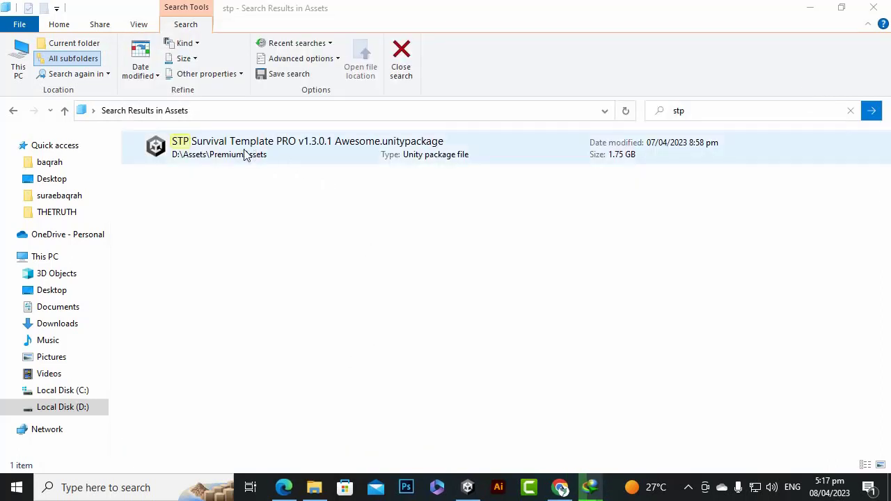
{"action": "left_click", "coordinate": [468, 487]}
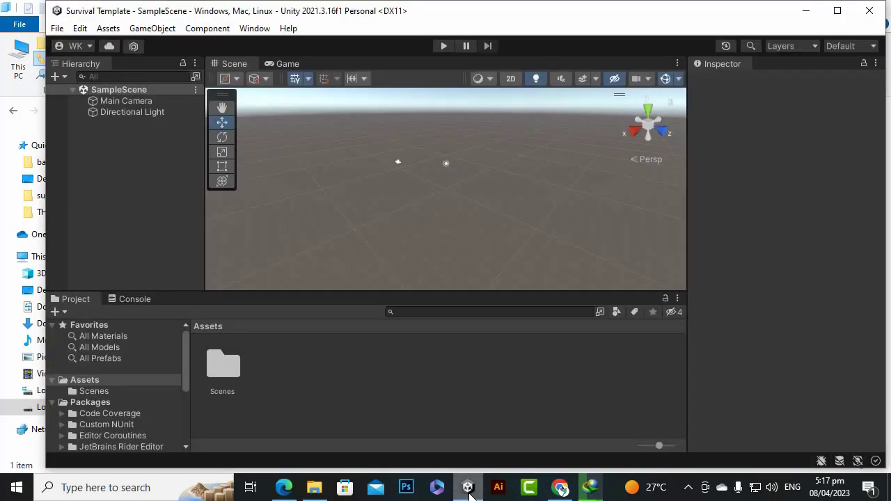
{"action": "double_click", "coordinate": [618, 17]}
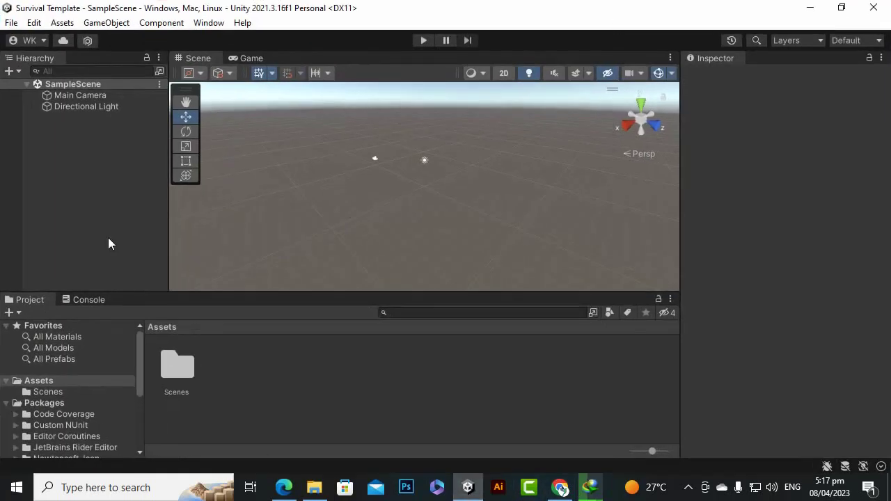
Step: Switch to File Explorer and add the STP Survival Template PRO v1.3.0.1 package to the Unity project's Assets folder
{"action": "left_click", "coordinate": [319, 490]}
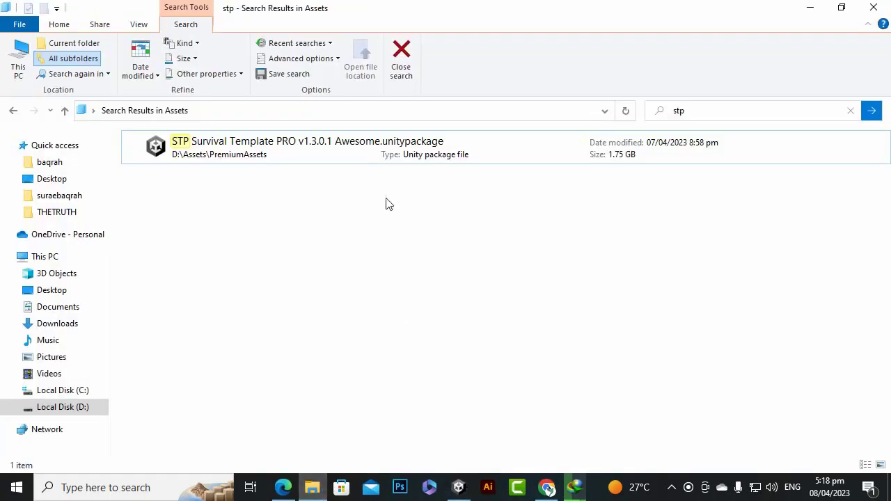
{"action": "left_click_drag", "start_coordinate": [338, 155], "coordinate": [473, 401]}
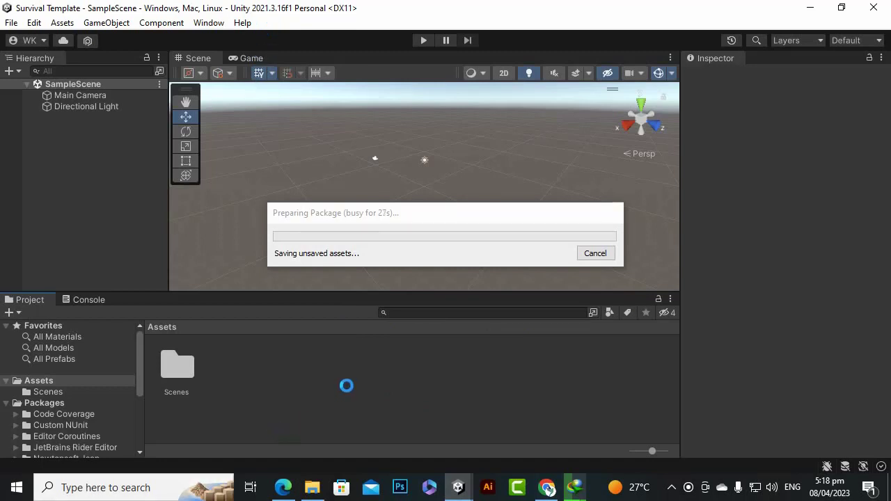
{"action": "left_click_drag", "start_coordinate": [441, 215], "coordinate": [430, 214]}
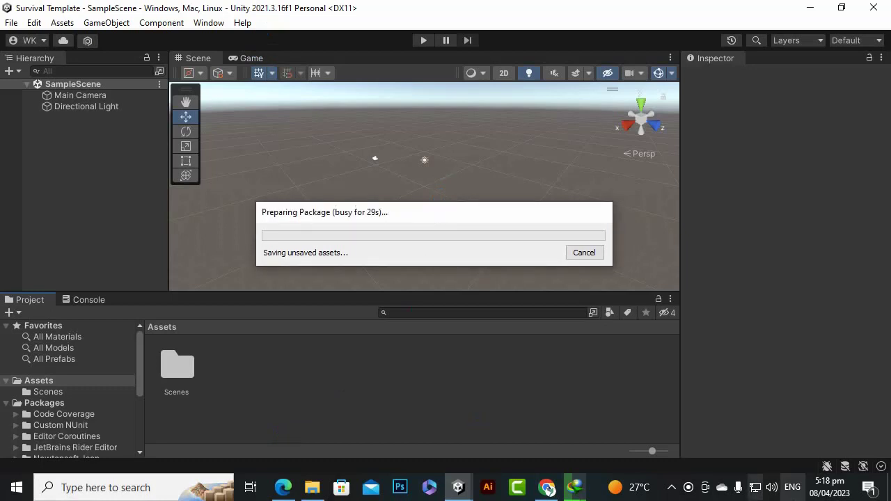
{"action": "left_click", "coordinate": [671, 488]}
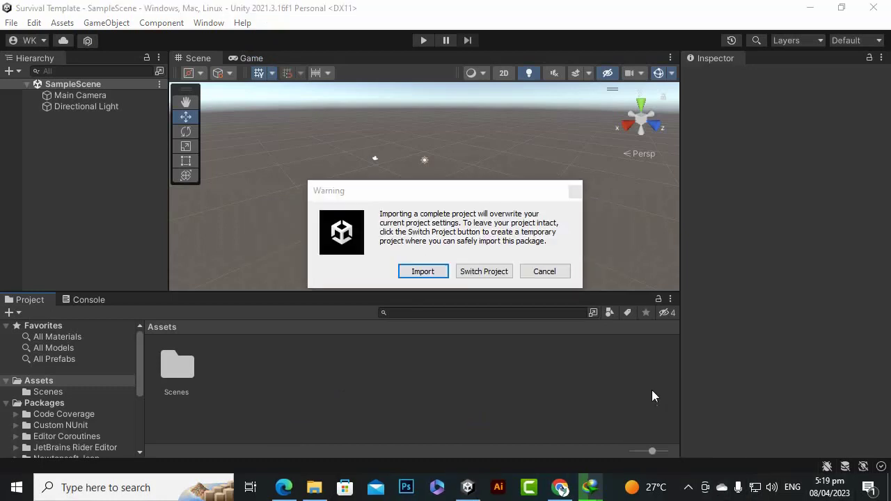
Step: Accept importing the complete project over the current settings and install or upgrade the package's Package Manager dependencies
{"action": "left_click", "coordinate": [414, 277]}
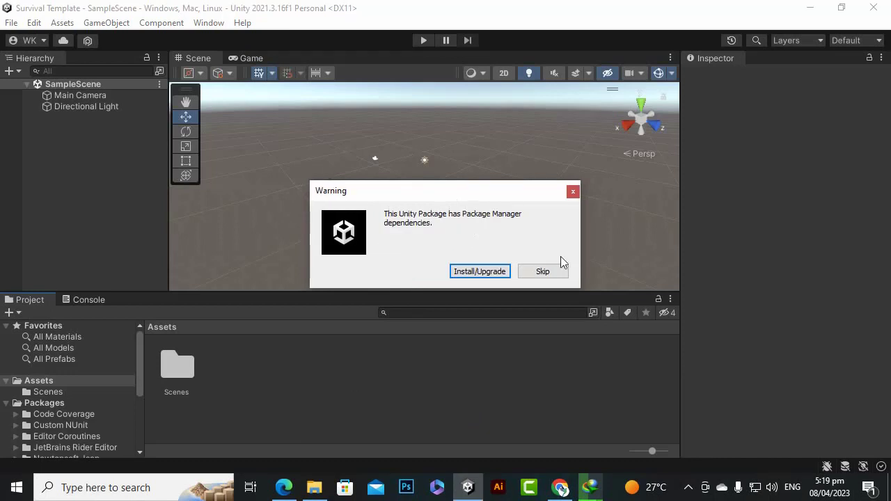
{"action": "left_click", "coordinate": [472, 273]}
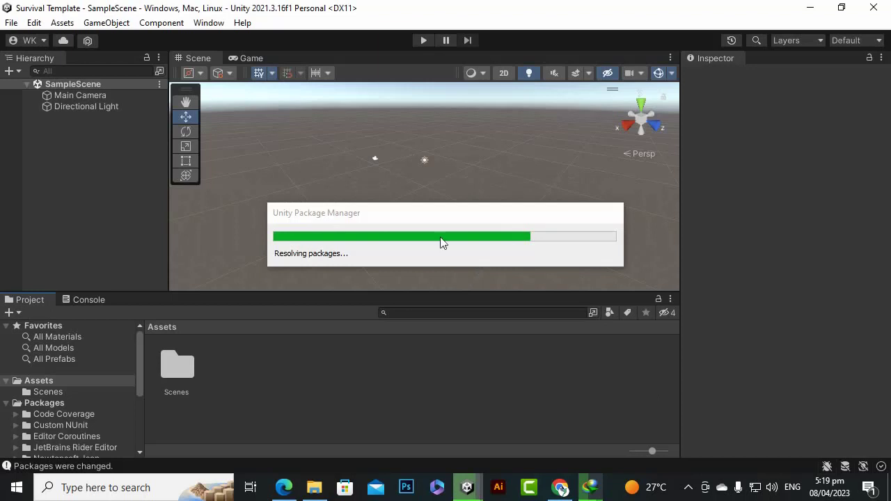
{"action": "left_click", "coordinate": [688, 486]}
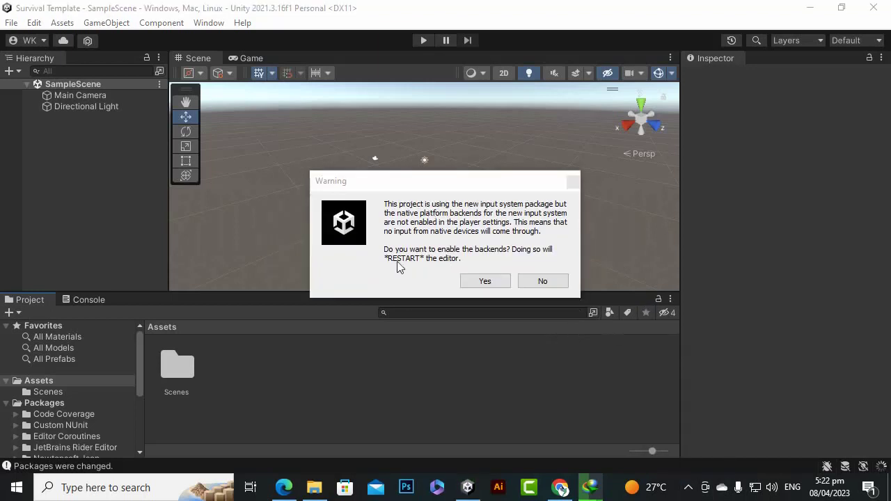
Step: Enable the new input system's native platform backends and let the editor restart
{"action": "left_click_drag", "start_coordinate": [451, 181], "coordinate": [448, 196]}
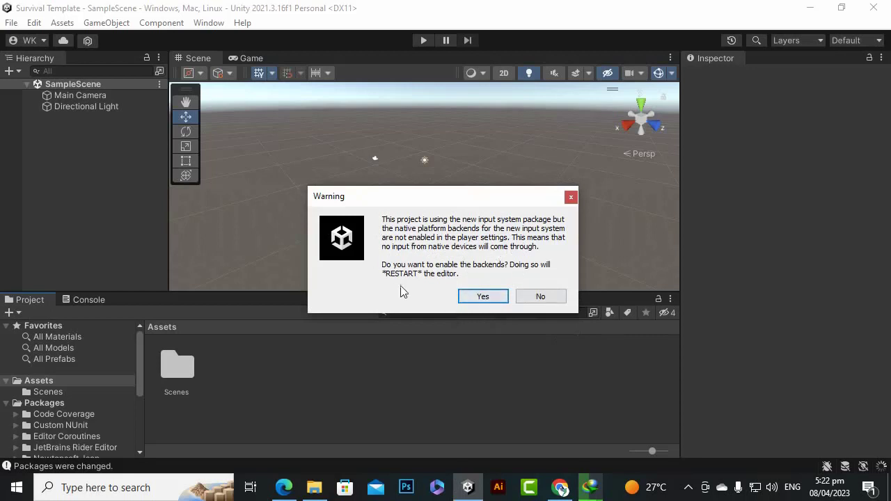
{"action": "left_click", "coordinate": [482, 297]}
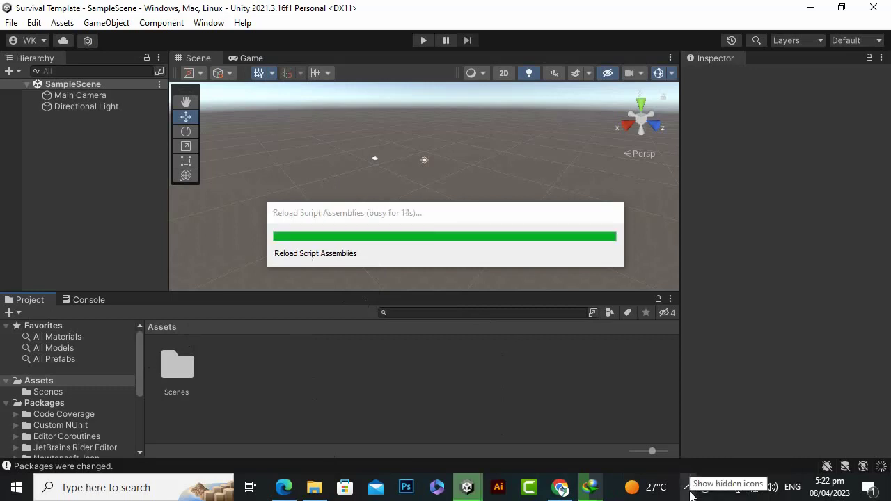
{"action": "left_click", "coordinate": [689, 488]}
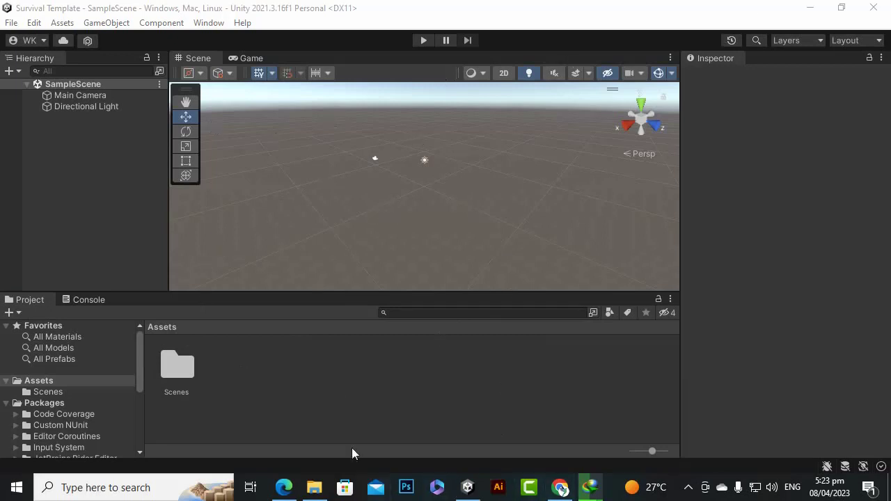
Step: Look into the Scenes folder, return to Assets, and add the STP Survival Template PRO package from File Explorer again
{"action": "double_click", "coordinate": [186, 366]}
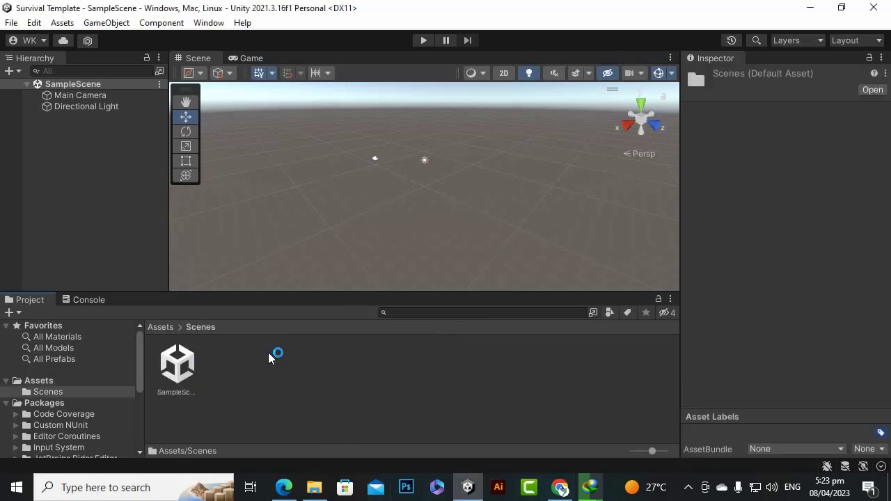
{"action": "left_click", "coordinate": [169, 328]}
{"action": "left_click", "coordinate": [314, 487]}
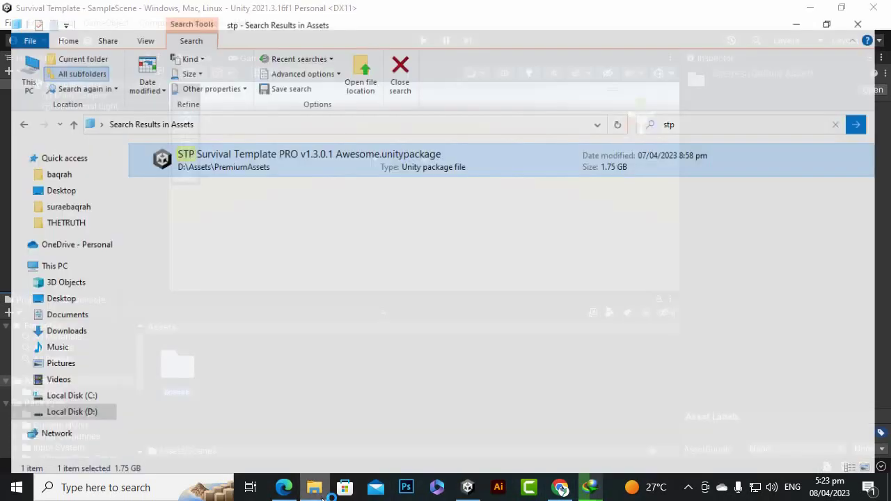
{"action": "left_click_drag", "start_coordinate": [339, 158], "coordinate": [372, 390]}
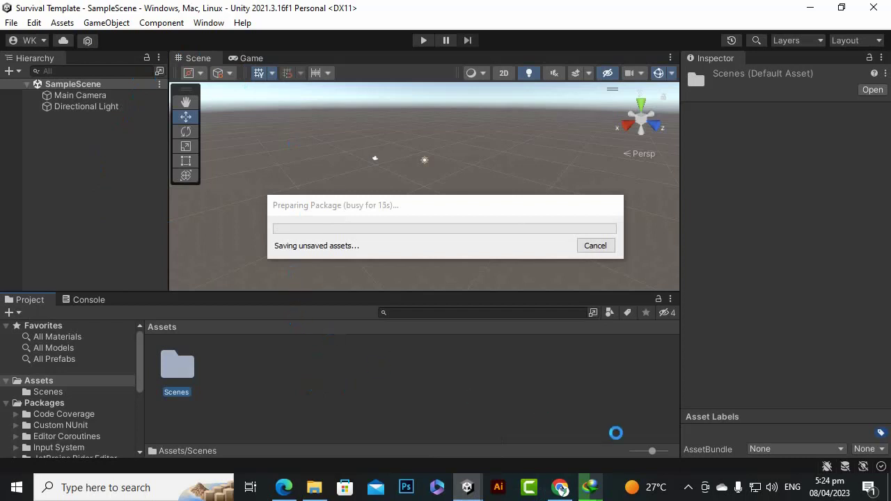
{"action": "left_click", "coordinate": [688, 488]}
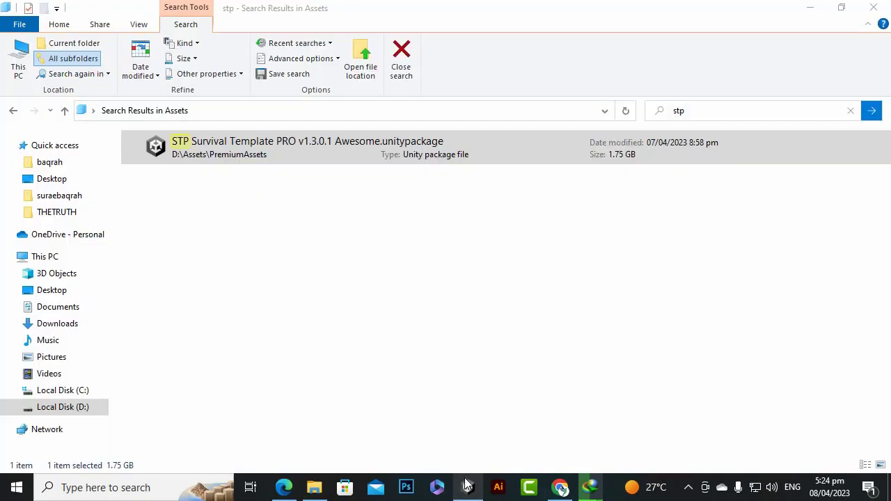
{"action": "left_click", "coordinate": [467, 488]}
Step: Accept the complete-project import with its dependencies and import all of the STP Survival Template PRO package's files
{"action": "left_click", "coordinate": [424, 271]}
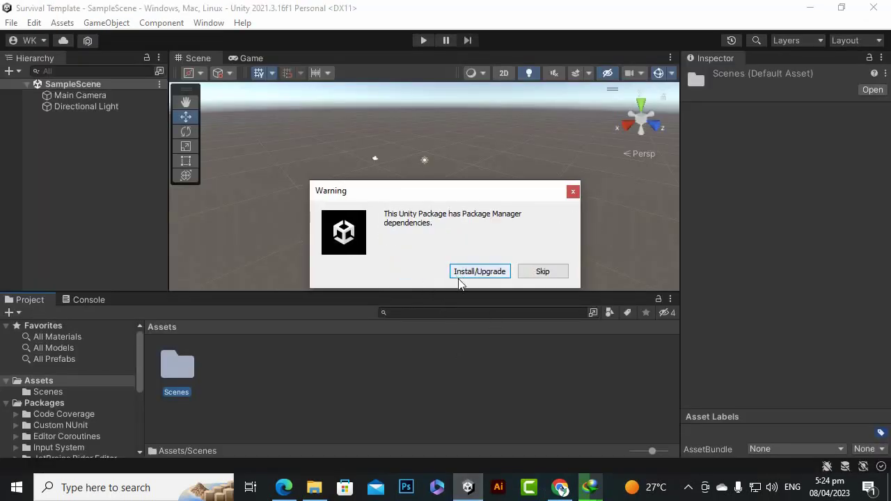
{"action": "left_click", "coordinate": [460, 274]}
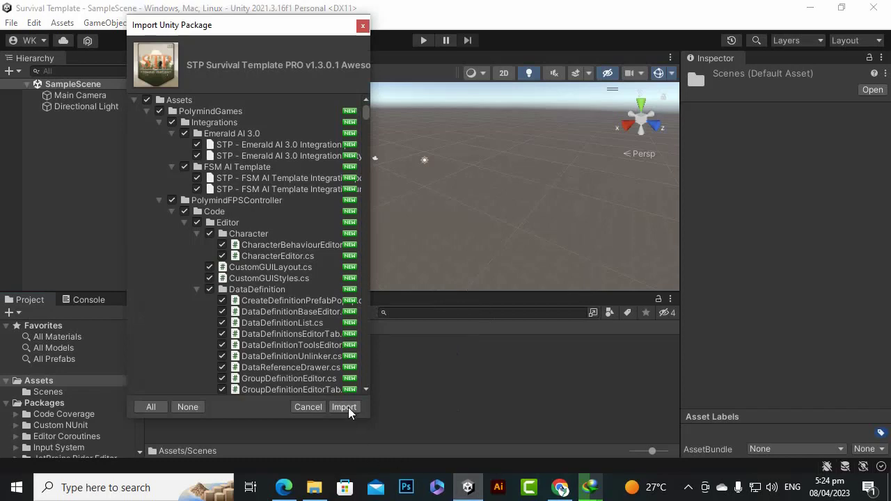
{"action": "scroll", "coordinate": [276, 276], "scroll_direction": "down", "scroll_amount": 2}
{"action": "scroll", "coordinate": [276, 276], "scroll_direction": "down", "scroll_amount": 15}
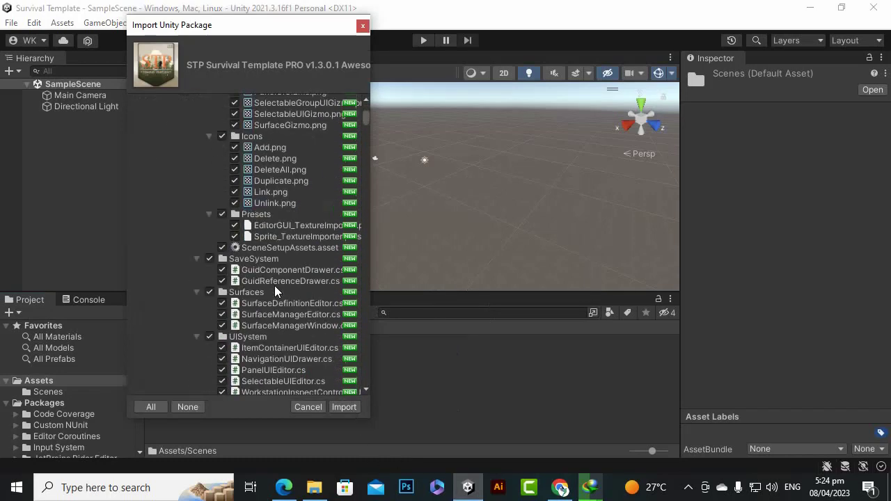
{"action": "left_click", "coordinate": [343, 407]}
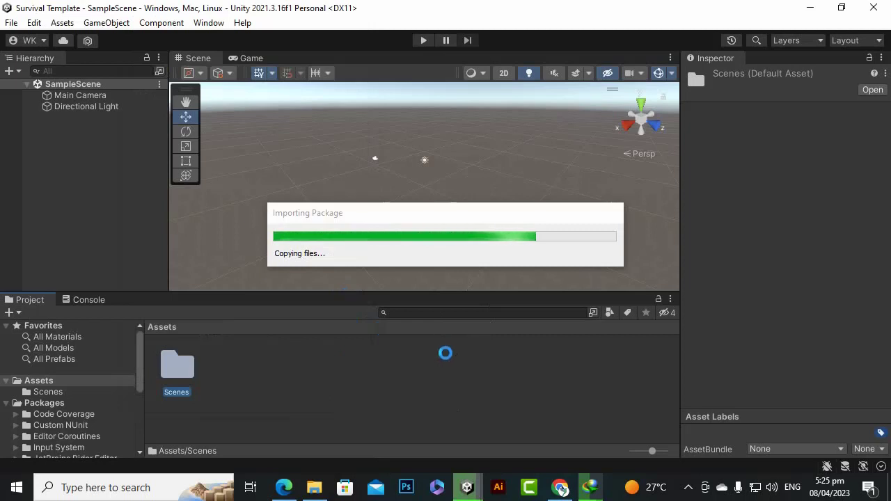
{"action": "left_click_drag", "start_coordinate": [446, 215], "coordinate": [422, 211]}
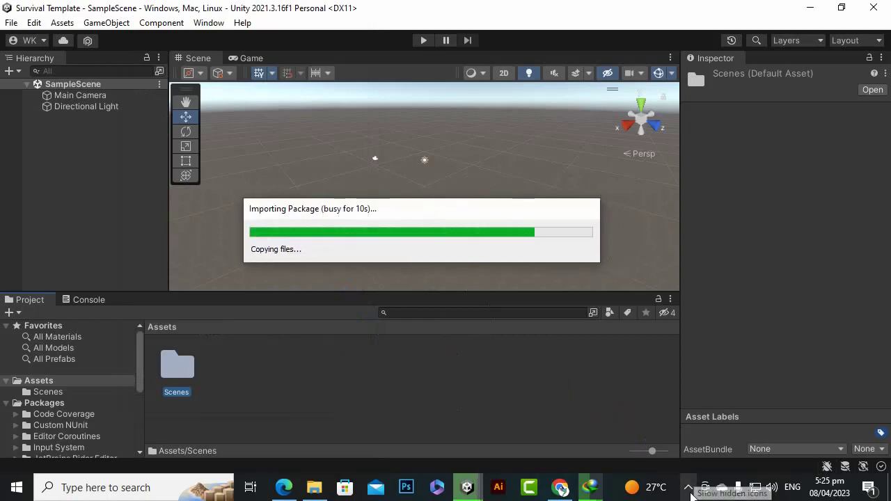
{"action": "left_click", "coordinate": [687, 489]}
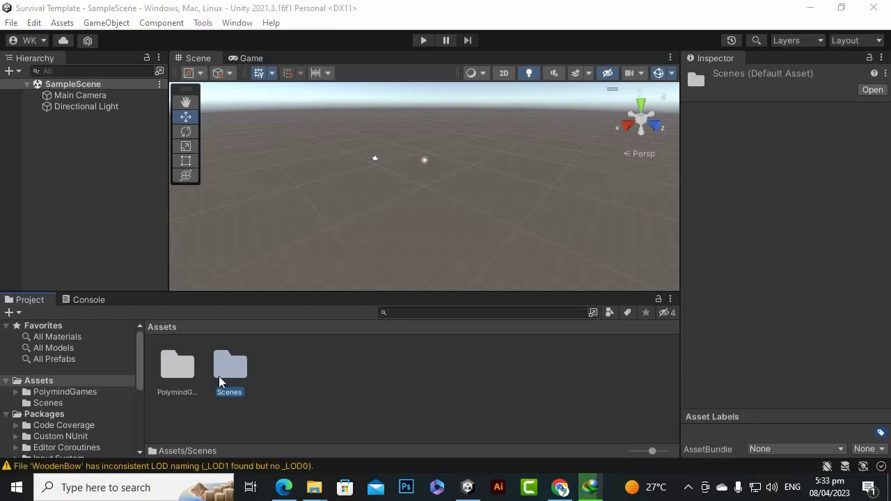
Step: Open the SurvivalTemplatePro manual PDF from the PolymindGames/SurvivalTemplatePro folder and skim its getting-started, FAQ and modules sections
{"action": "left_click", "coordinate": [183, 376]}
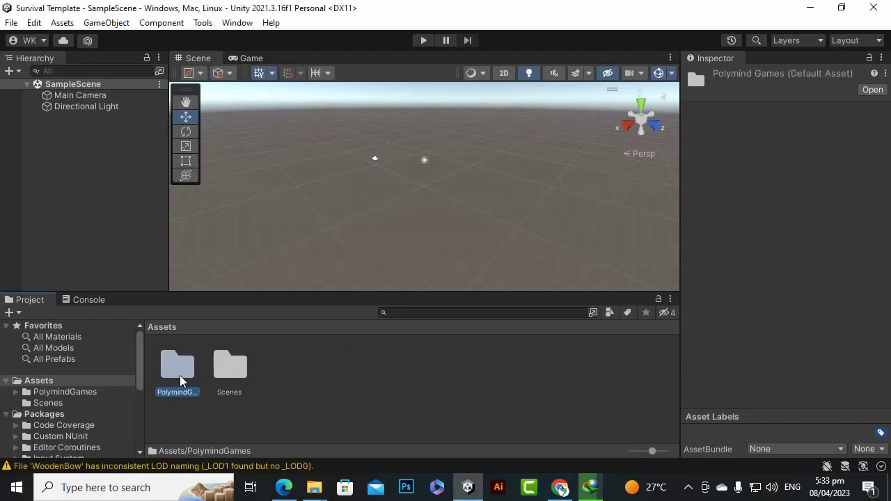
{"action": "double_click", "coordinate": [181, 381]}
{"action": "double_click", "coordinate": [285, 366]}
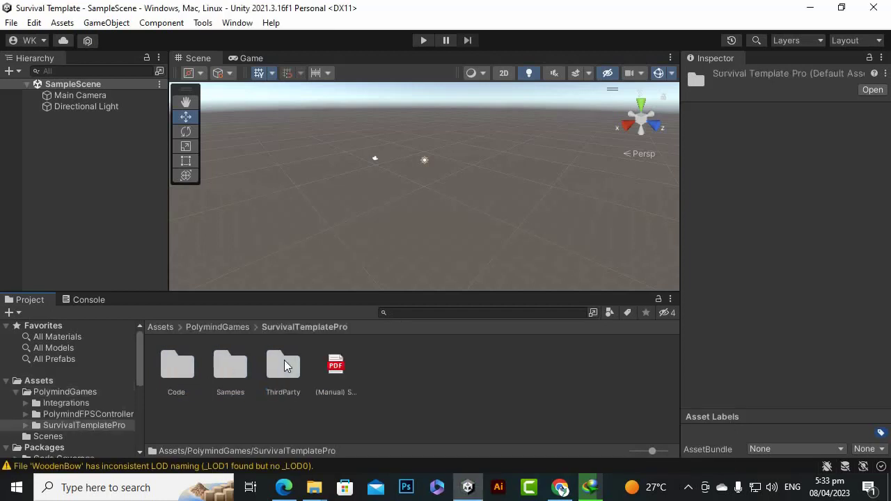
{"action": "double_click", "coordinate": [336, 367]}
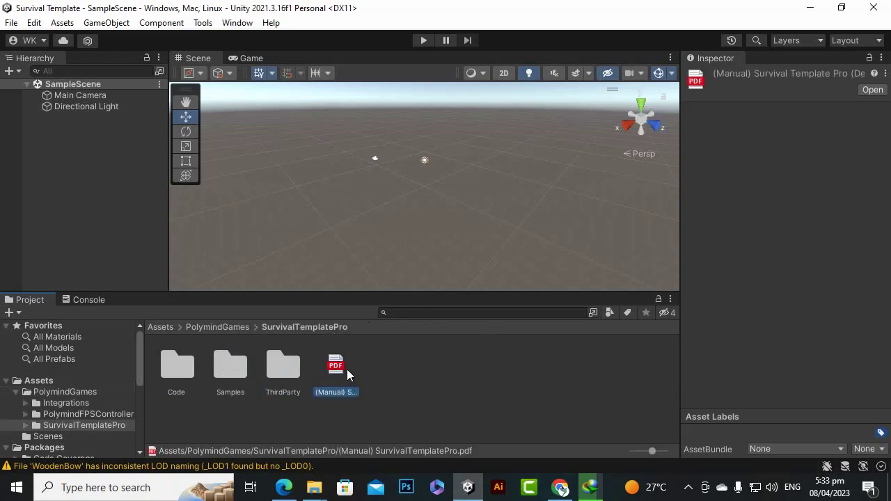
{"action": "scroll", "coordinate": [338, 359], "scroll_direction": "down", "scroll_amount": 15}
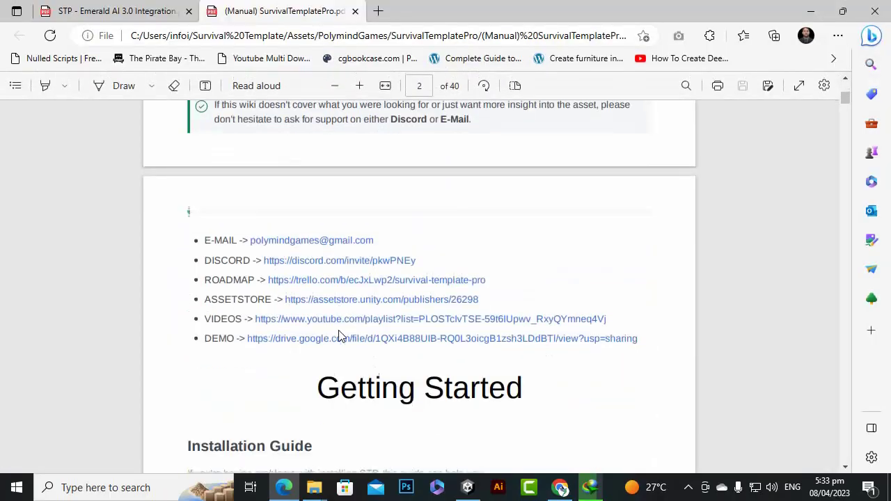
{"action": "scroll", "coordinate": [339, 336], "scroll_direction": "down", "scroll_amount": 20}
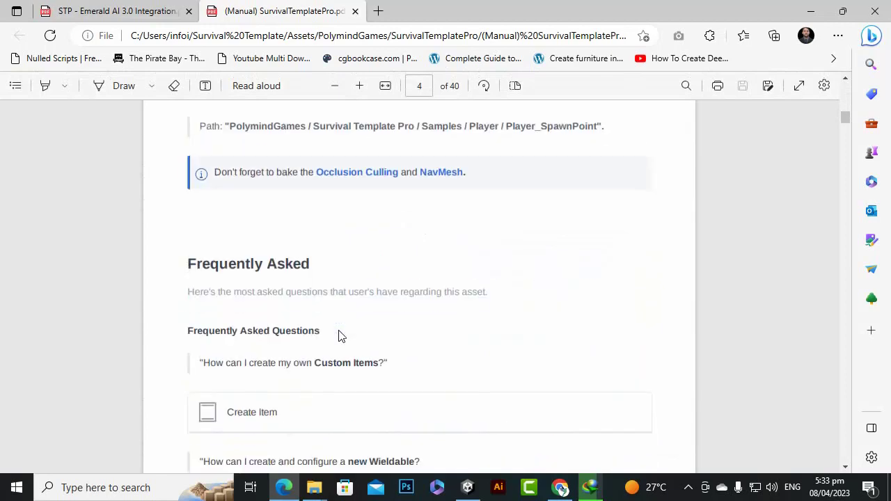
{"action": "scroll", "coordinate": [339, 336], "scroll_direction": "down", "scroll_amount": 20}
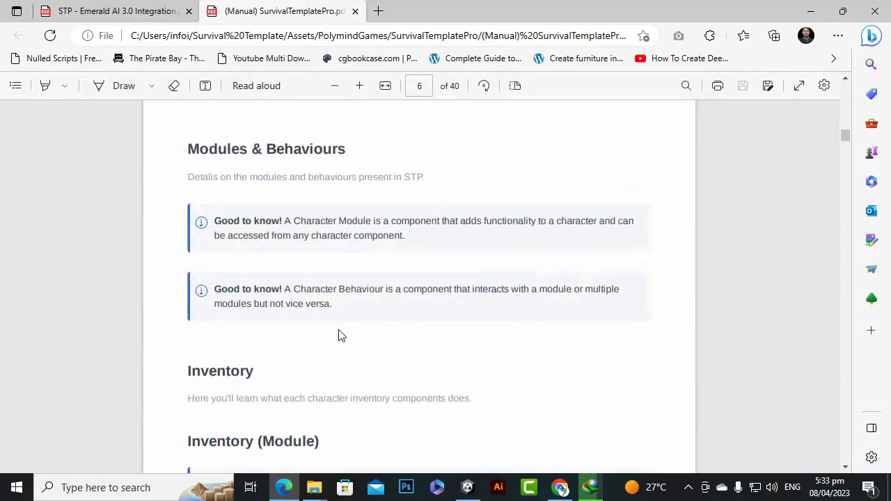
Step: Skim the rest of the SurvivalTemplatePro manual through to its end and switch back to the Unity editor
{"action": "scroll", "coordinate": [339, 330], "scroll_direction": "down", "scroll_amount": 5}
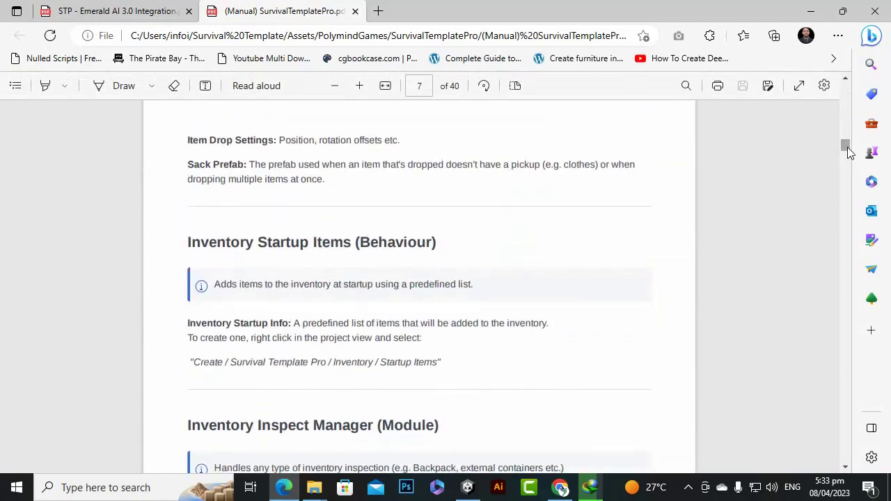
{"action": "left_click_drag", "start_coordinate": [847, 146], "coordinate": [860, 495]}
{"action": "left_click", "coordinate": [811, 10]}
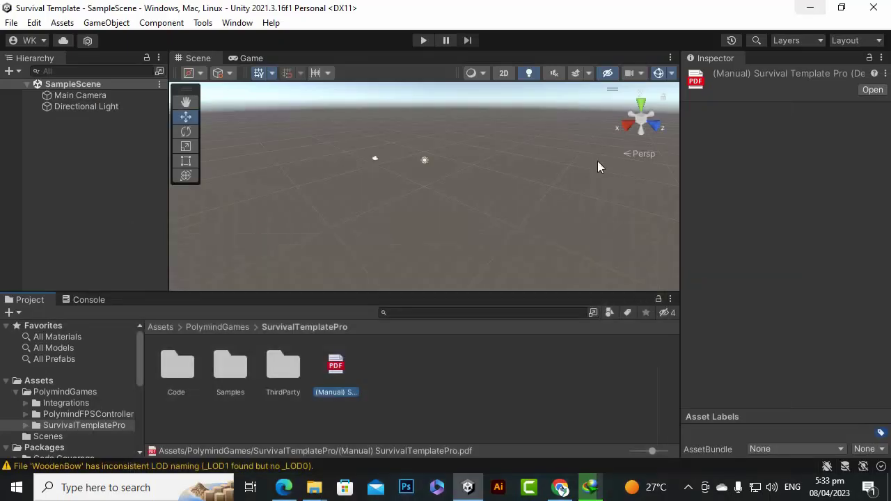
{"action": "left_click", "coordinate": [390, 391]}
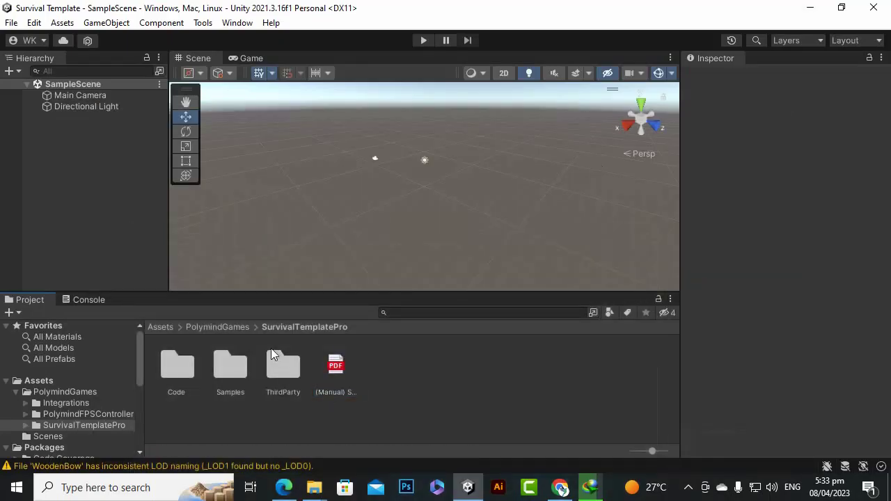
Step: Browse the demo scenes in SurvivalTemplatePro/Samples/Demo/_Scenes and open the Showcase scene
{"action": "double_click", "coordinate": [230, 363]}
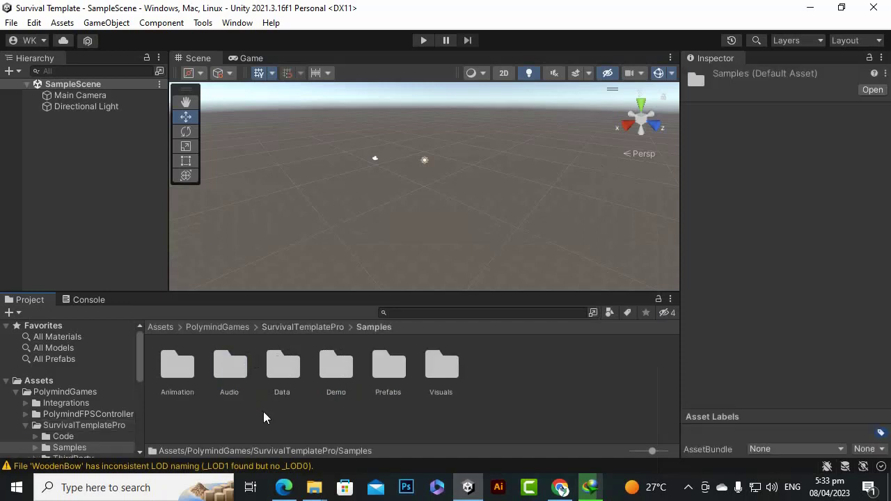
{"action": "double_click", "coordinate": [339, 368]}
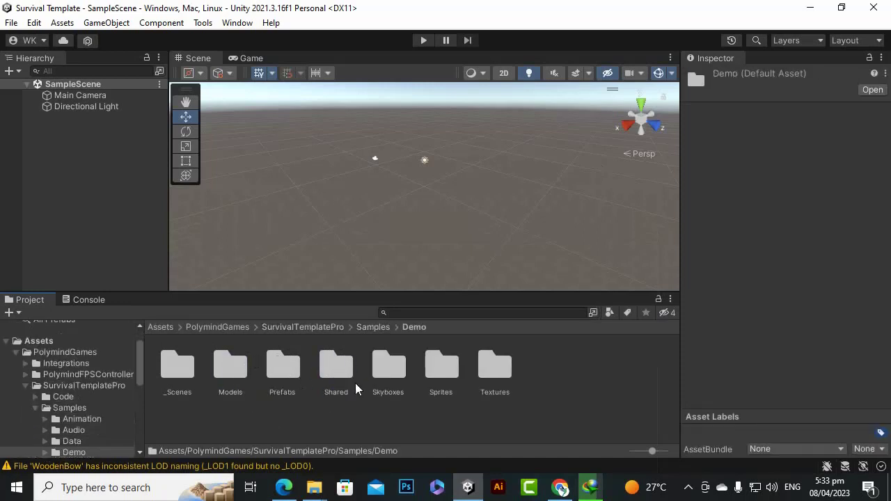
{"action": "double_click", "coordinate": [182, 368]}
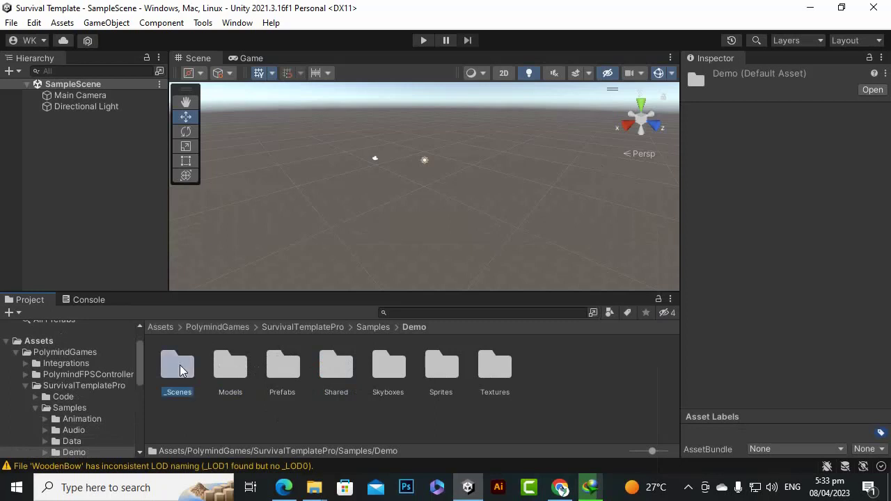
{"action": "left_click", "coordinate": [487, 369]}
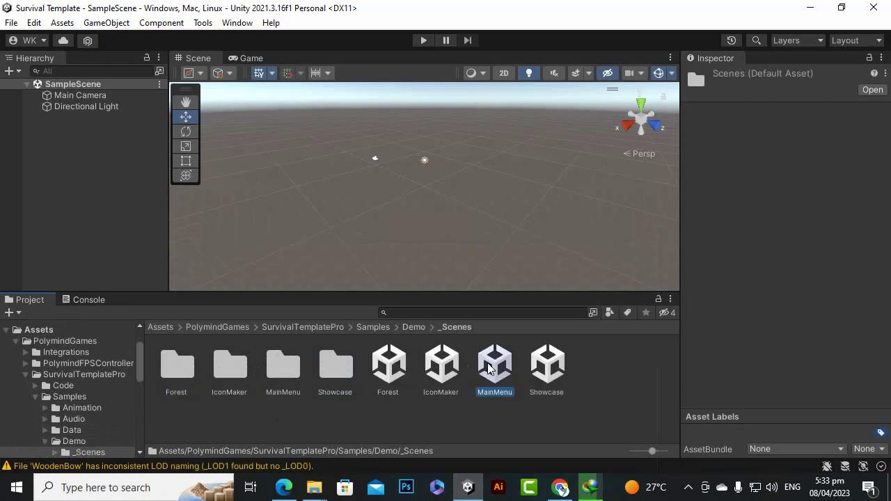
{"action": "left_click", "coordinate": [562, 369]}
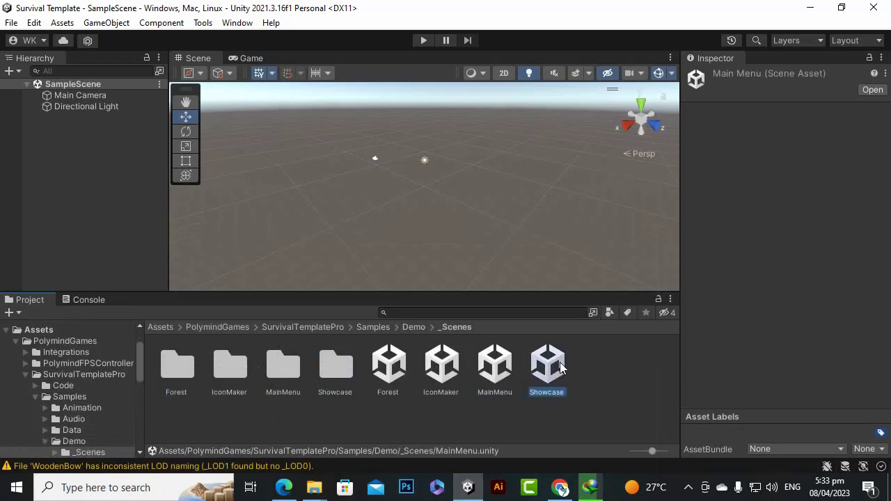
{"action": "left_click", "coordinate": [433, 368]}
{"action": "left_click", "coordinate": [387, 366]}
{"action": "left_click", "coordinate": [425, 421]}
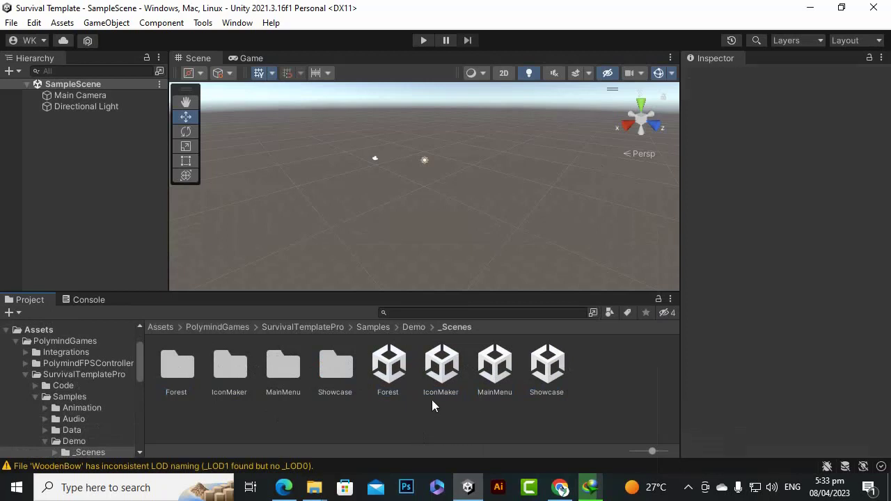
{"action": "double_click", "coordinate": [547, 376]}
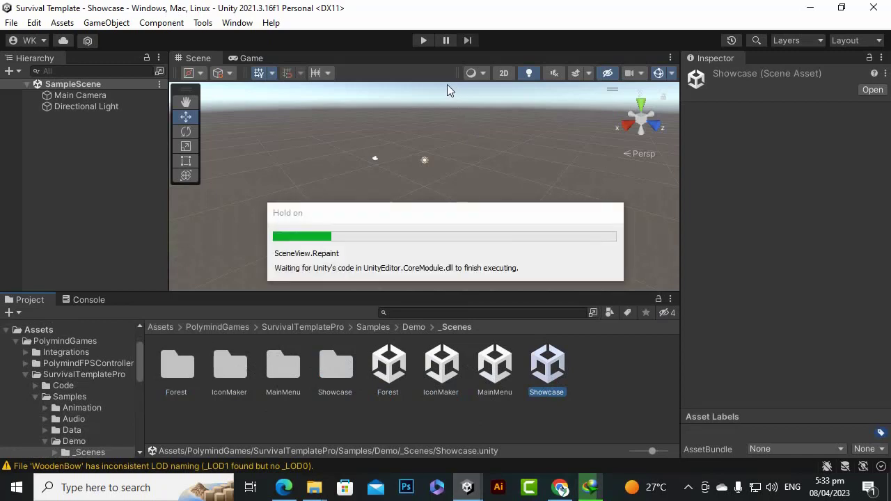
Step: Show the Showcase scene in the Game view, set it to Play Maximized, and start play mode
{"action": "left_click", "coordinate": [248, 60]}
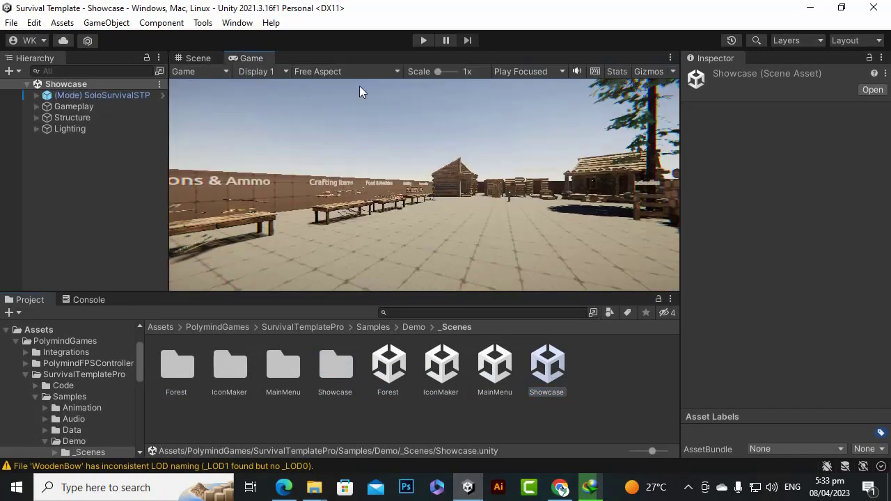
{"action": "left_click", "coordinate": [522, 71]}
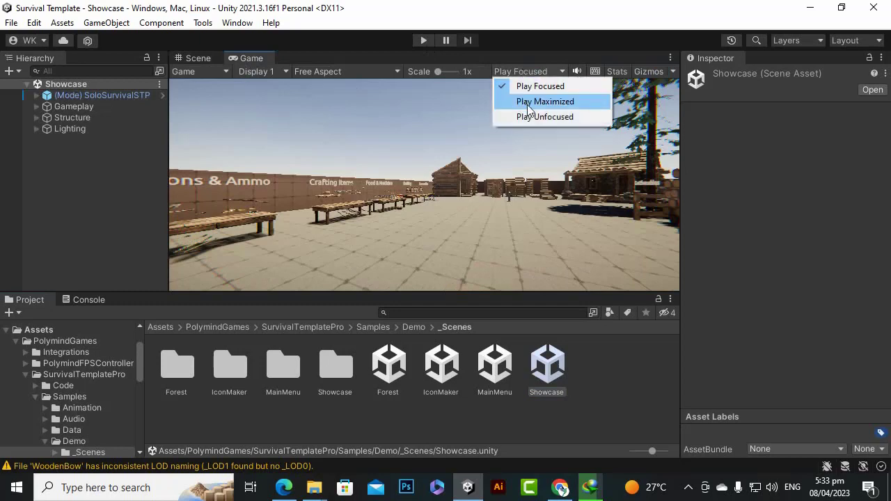
{"action": "left_click", "coordinate": [539, 99]}
{"action": "left_click", "coordinate": [422, 40]}
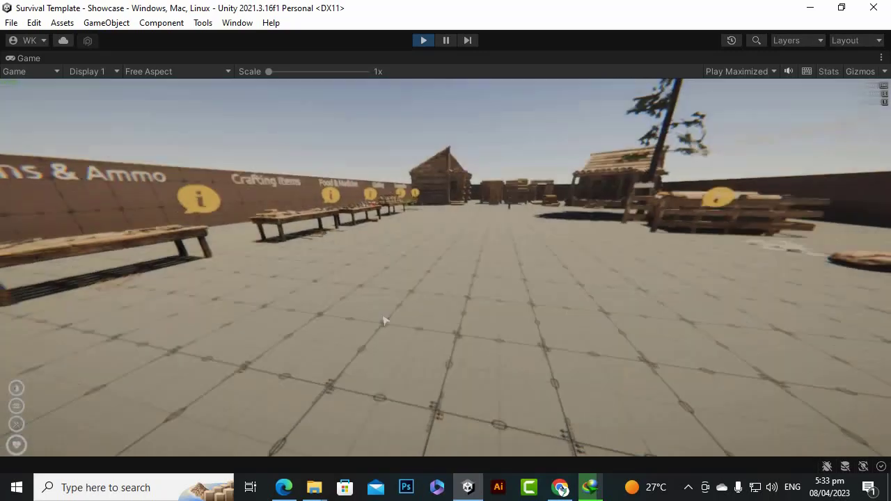
Step: Walk the player to the Tools table and pick up the Wooden Torch
{"action": "key", "text": "w"}
{"action": "key", "text": "shift"}
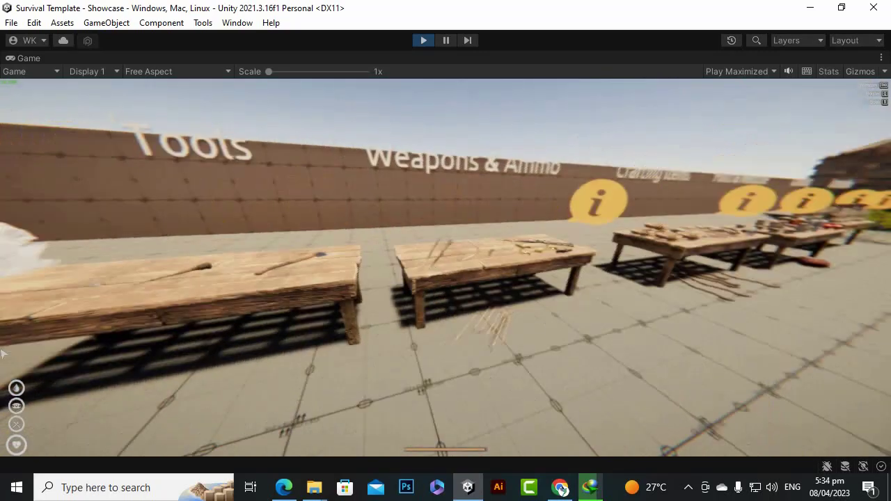
{"action": "key", "text": "w"}
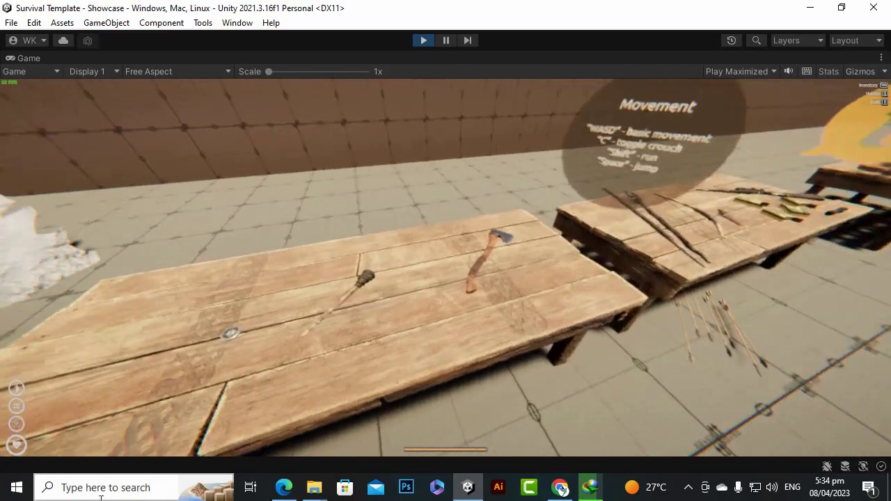
{"action": "key", "text": "a"}
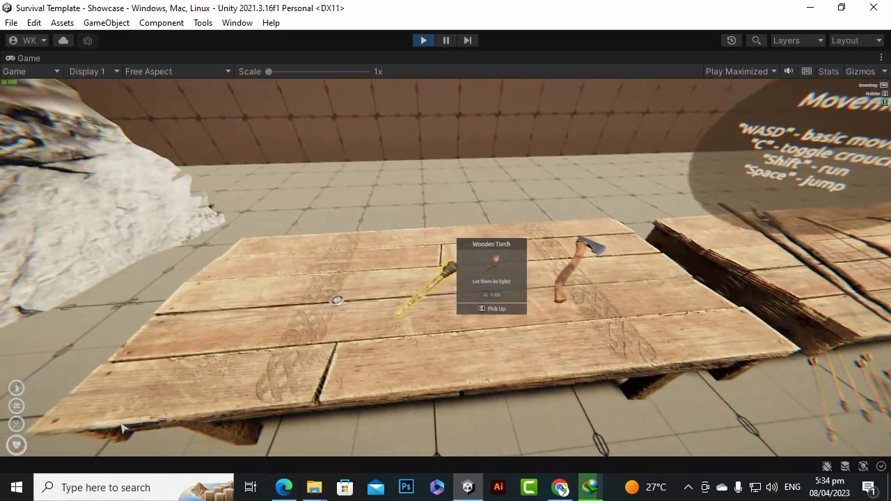
{"action": "key", "text": "e"}
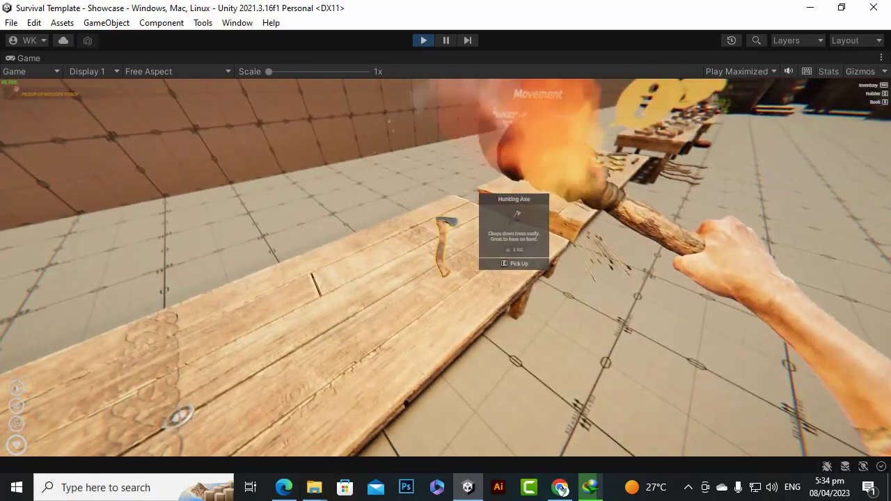
Step: Pick up the Hunting Axe from the Tools table and try swinging it
{"action": "key", "text": "w"}
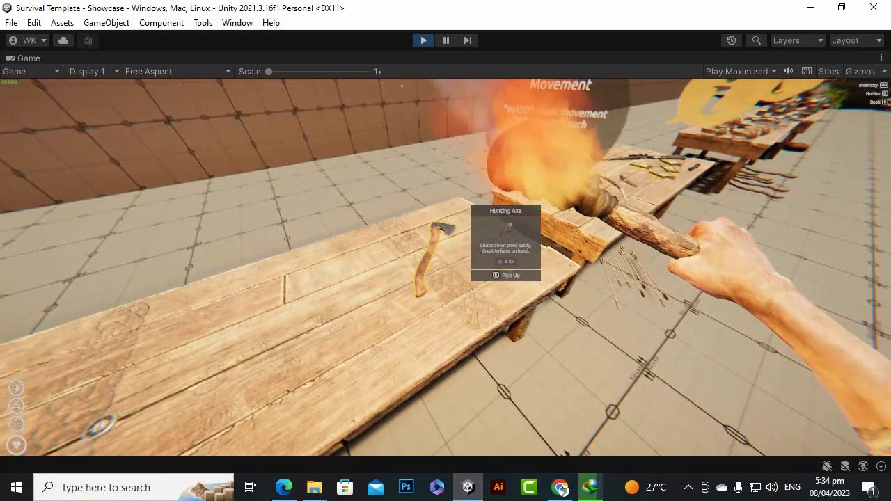
{"action": "key", "text": "e"}
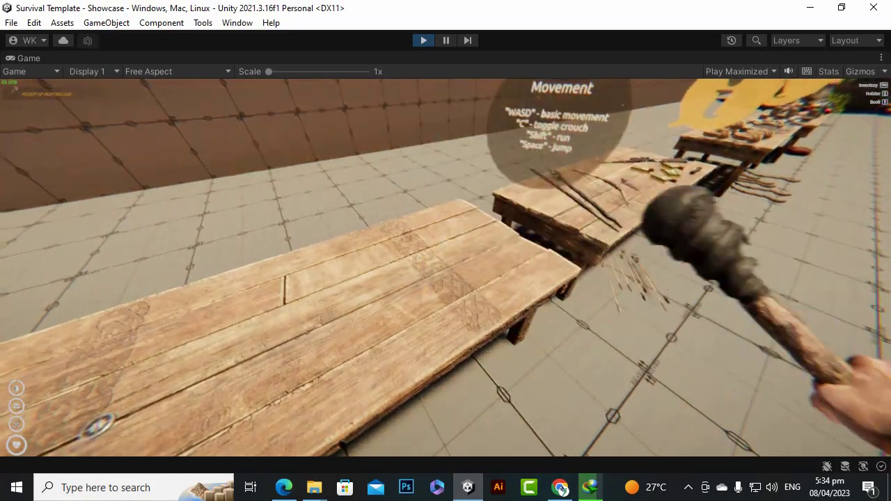
{"action": "left_click", "coordinate": [446, 269]}
Step: Pick up the Stone Spear, try an attack with it, and take the bow from the Weapons & Ammo table
{"action": "key", "text": "w"}
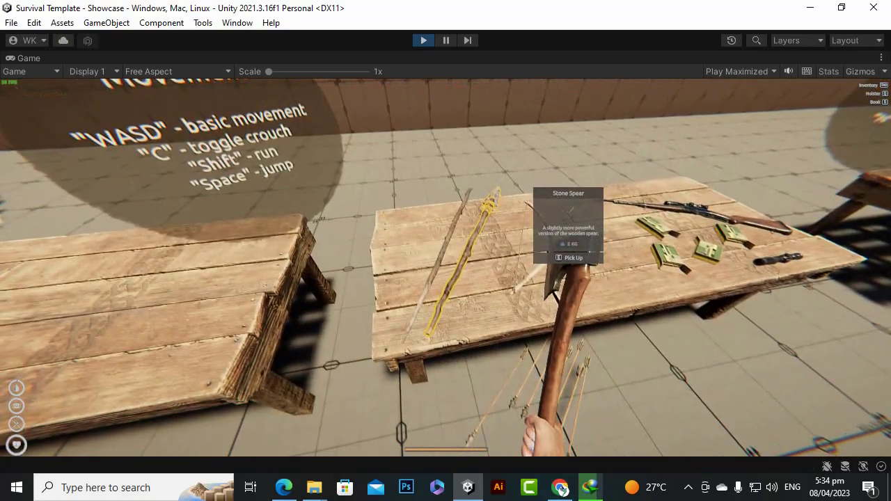
{"action": "key", "text": "e"}
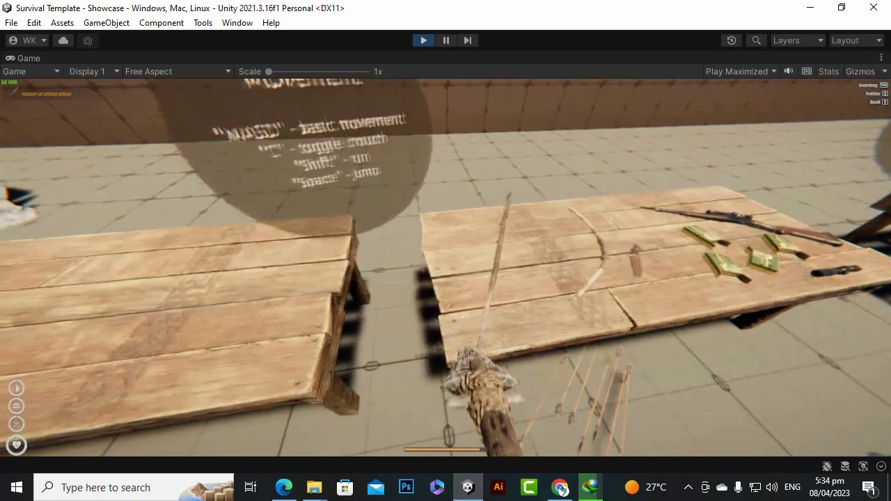
{"action": "left_click", "coordinate": [445, 269]}
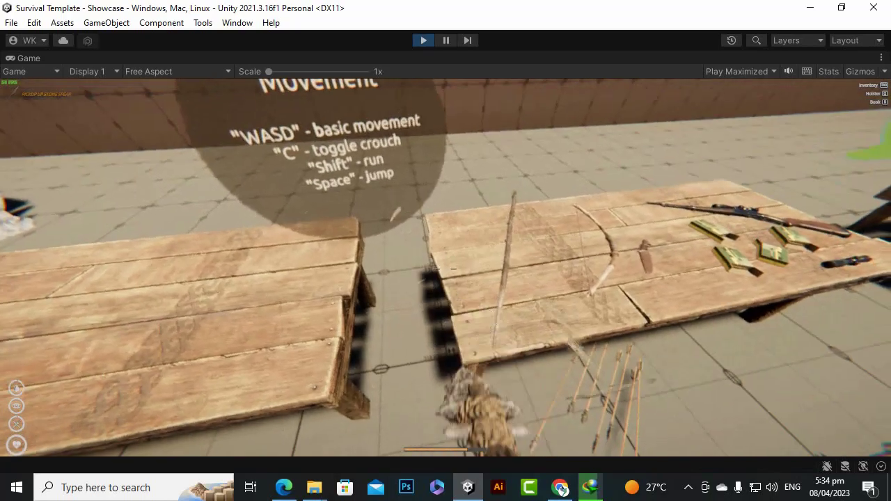
{"action": "key", "text": "d"}
{"action": "key", "text": "d"}
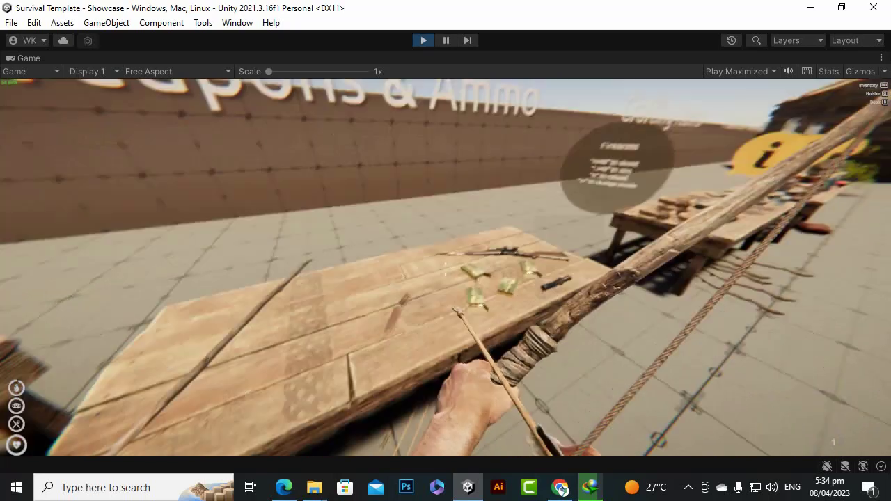
Step: Pick up the Marlin 336 rifle, its bullet boxes and the sniper scope from the Weapons & Ammo table
{"action": "key", "text": "w"}
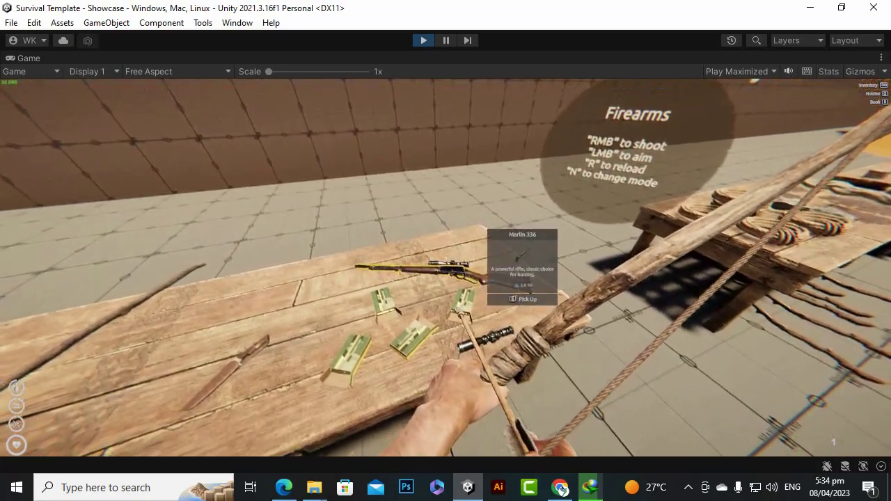
{"action": "key", "text": "e"}
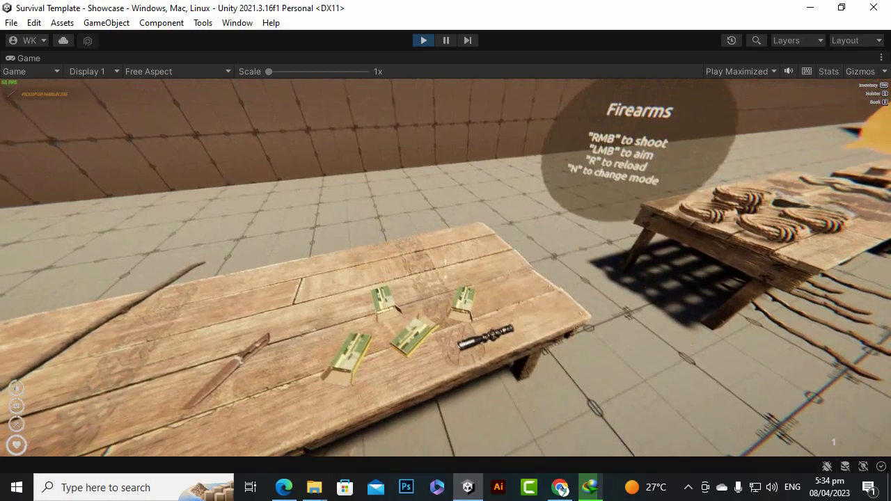
{"action": "key", "text": "e"}
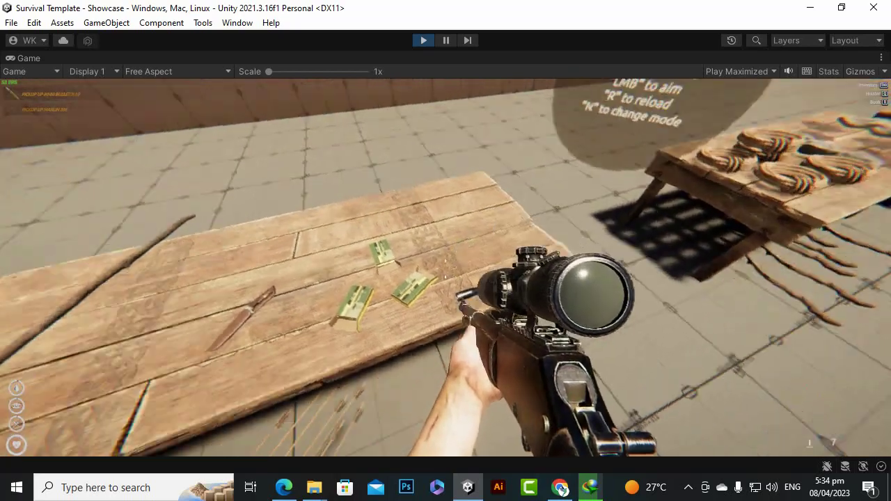
{"action": "key", "text": "e"}
{"action": "key", "text": "e"}
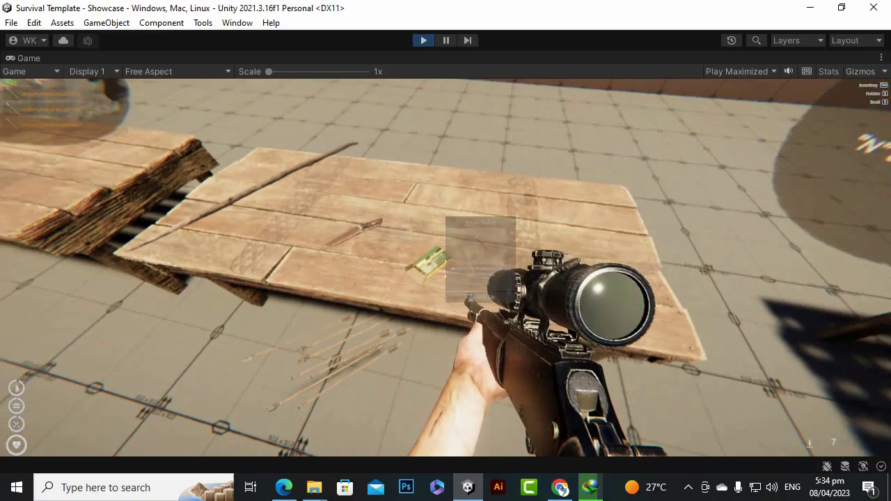
{"action": "key", "text": "e"}
Step: Aim the Marlin 336 through its sniper scope and shoot at the red target on the post
{"action": "key", "text": "f"}
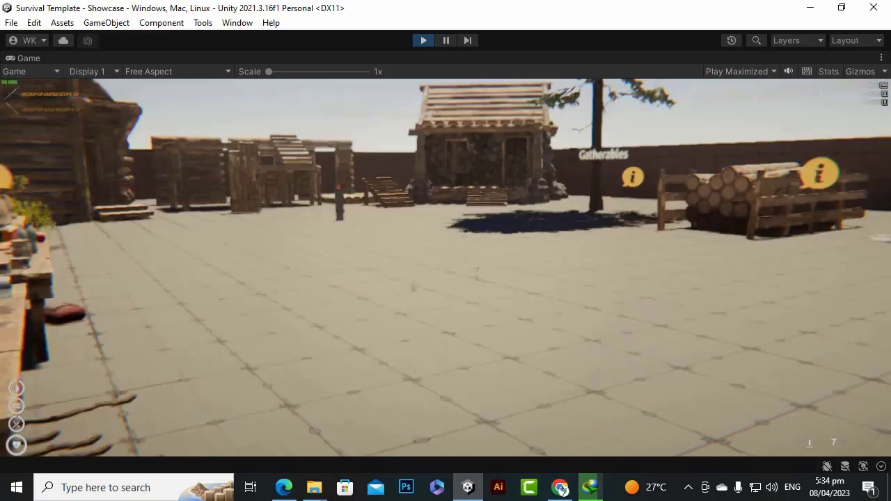
{"action": "right_click", "coordinate": [445, 268]}
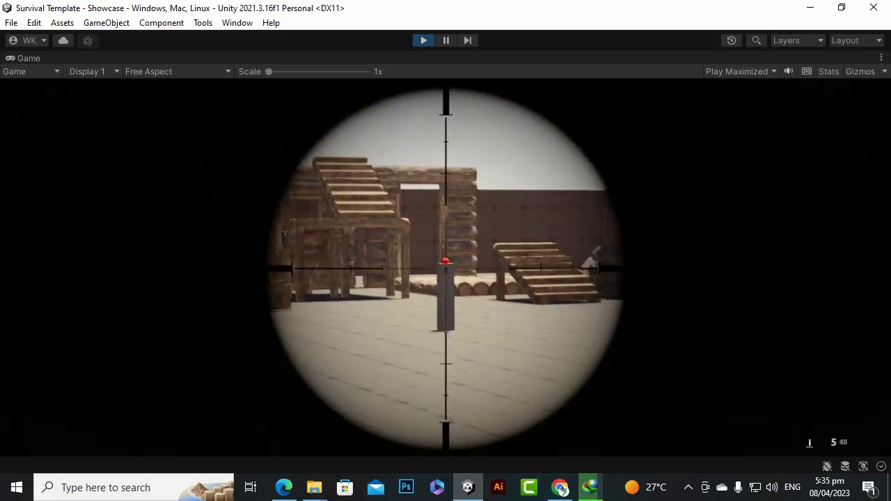
{"action": "left_click", "coordinate": [446, 268]}
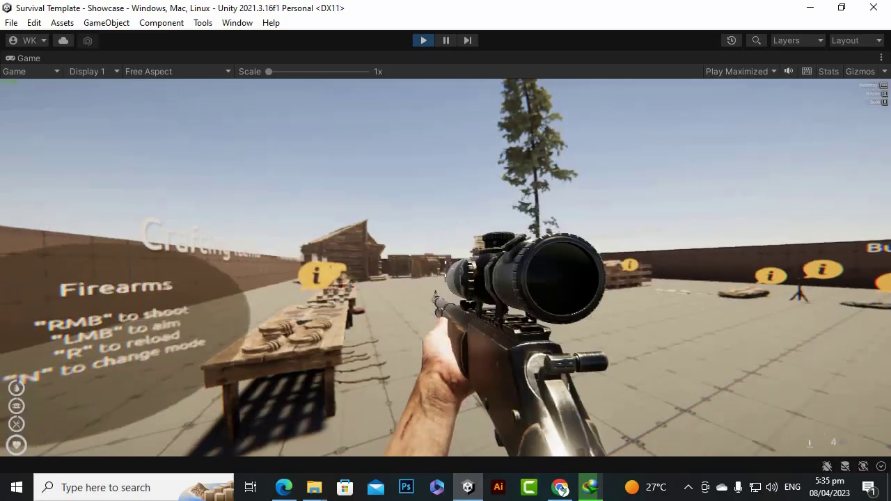
Step: Walk the player past the crafting items and the food and medicine table to examine their pickups and the sacks beyond
{"action": "key", "text": "w"}
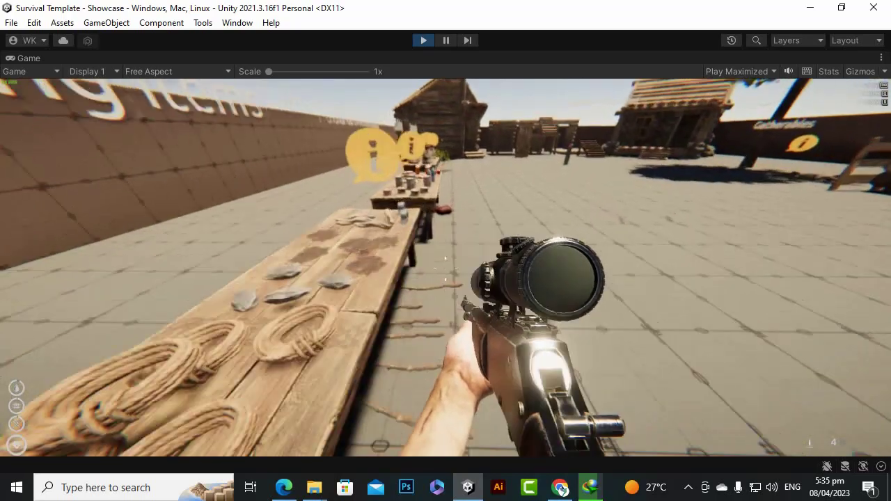
{"action": "key", "text": "s"}
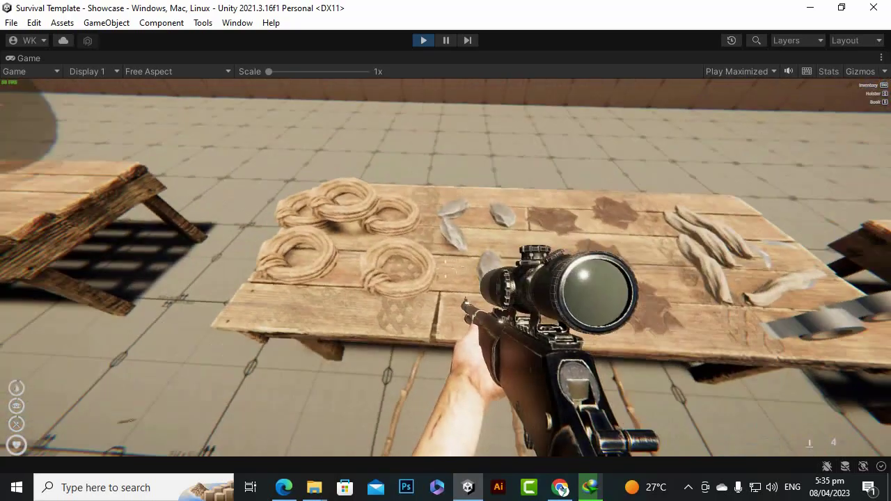
{"action": "key", "text": "d"}
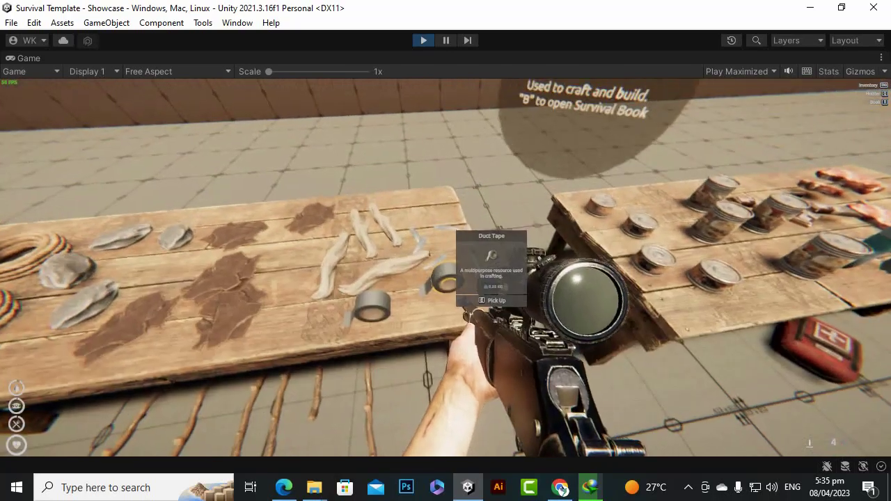
{"action": "key", "text": "w"}
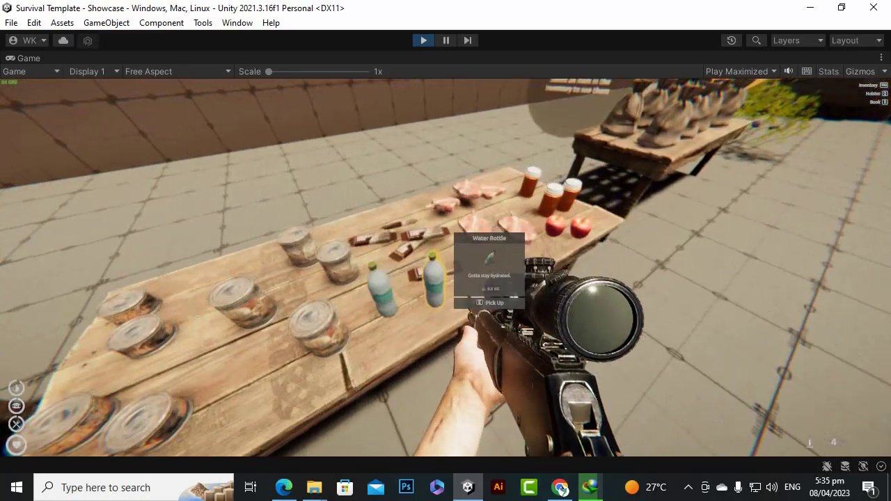
{"action": "key", "text": "d"}
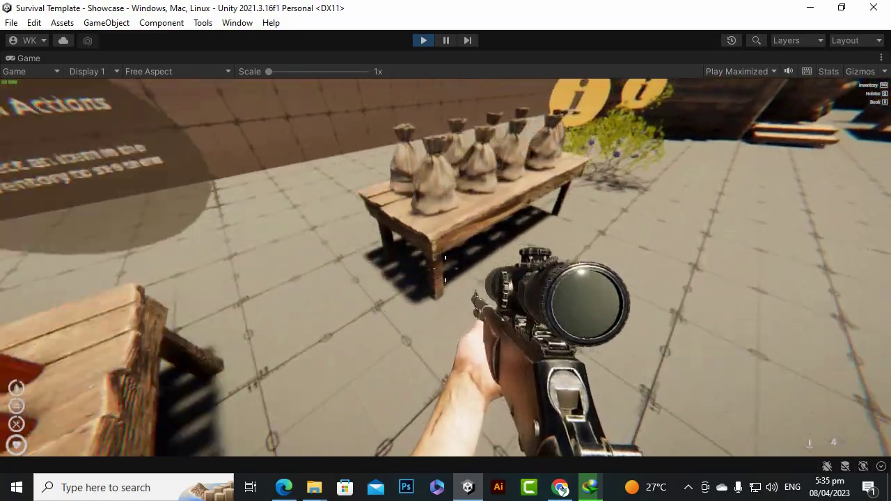
Step: Walk the player to the Gatherables area and chop down the tree with the axe
{"action": "key", "text": "w"}
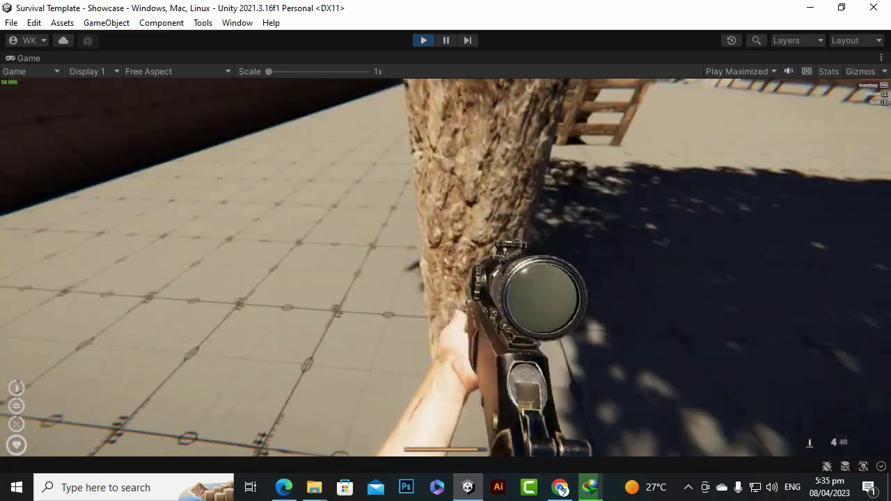
{"action": "key", "text": "d"}
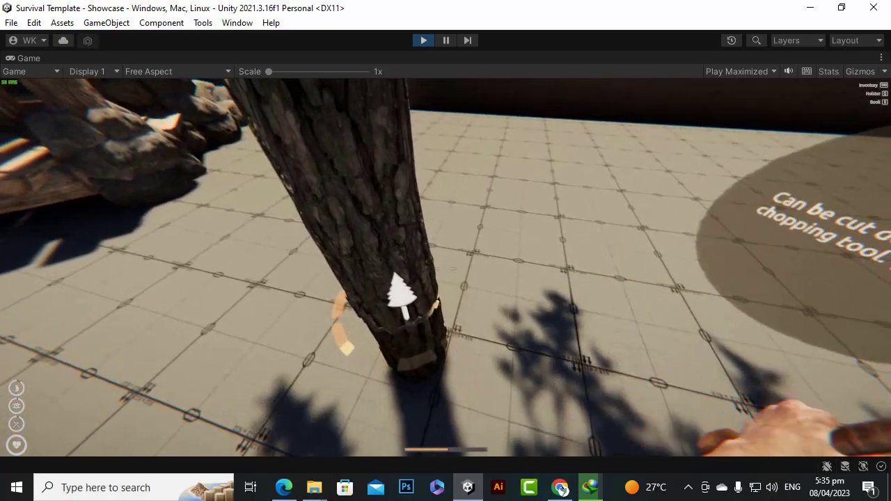
{"action": "left_click", "coordinate": [446, 269]}
{"action": "key", "text": "a"}
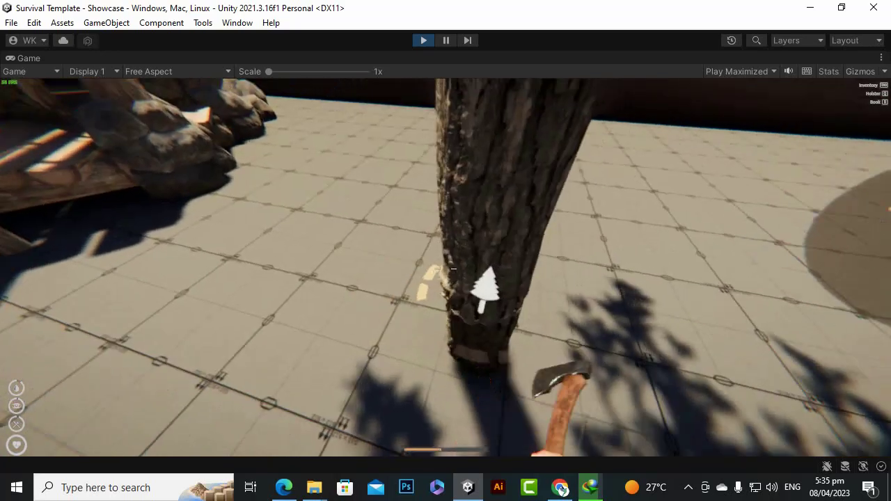
{"action": "left_click", "coordinate": [446, 269]}
{"action": "left_click", "coordinate": [445, 268]}
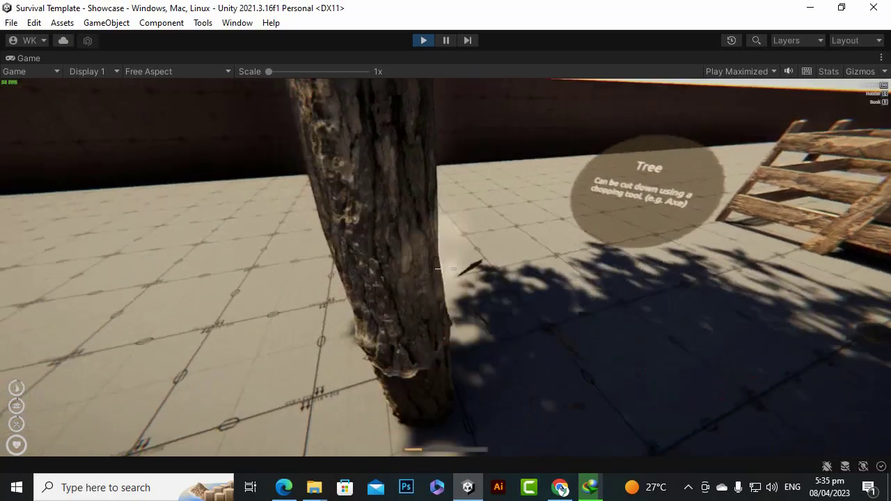
{"action": "key", "text": "s"}
{"action": "key", "text": "s"}
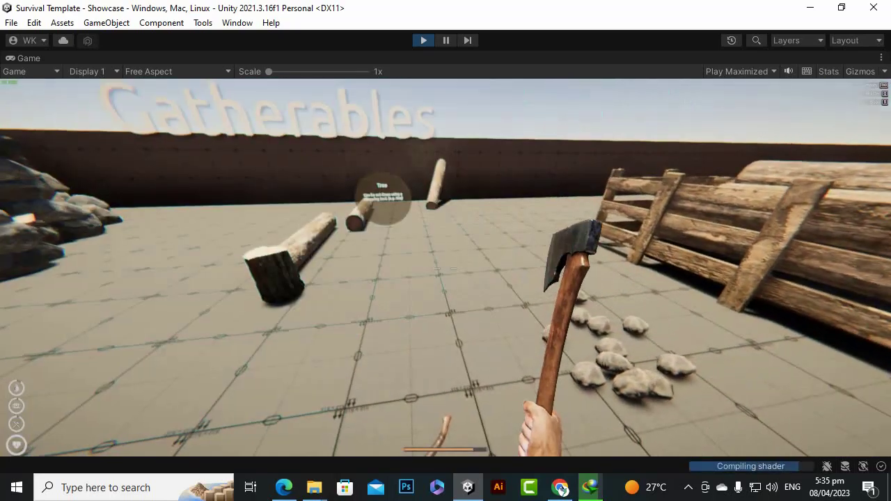
Step: View the Save Game slots from the pause menu and stop the play test
{"action": "key", "text": "w"}
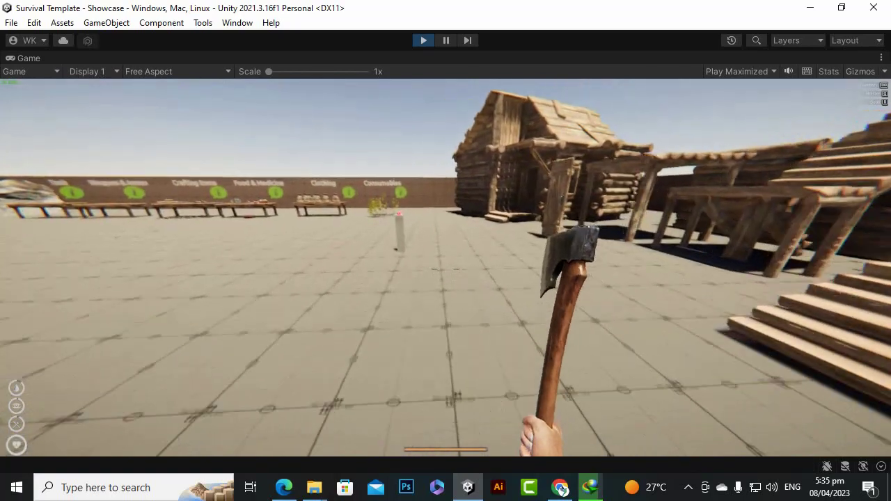
{"action": "key", "text": "Escape"}
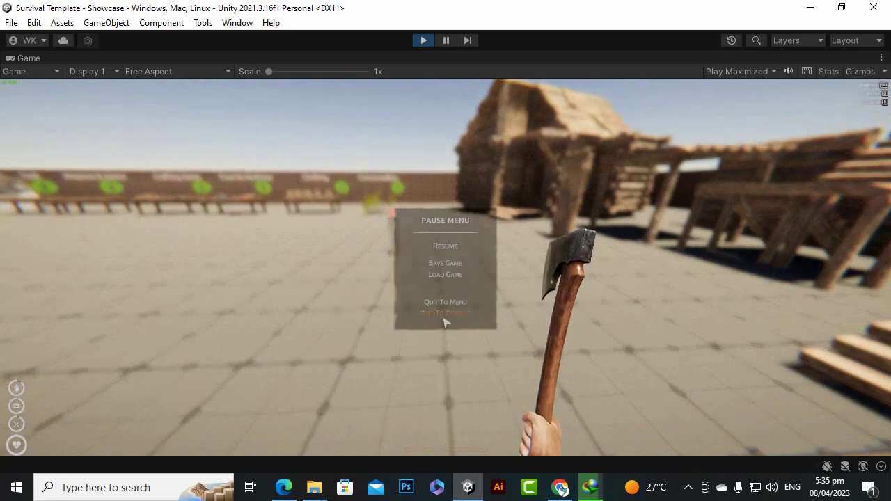
{"action": "left_click", "coordinate": [450, 269]}
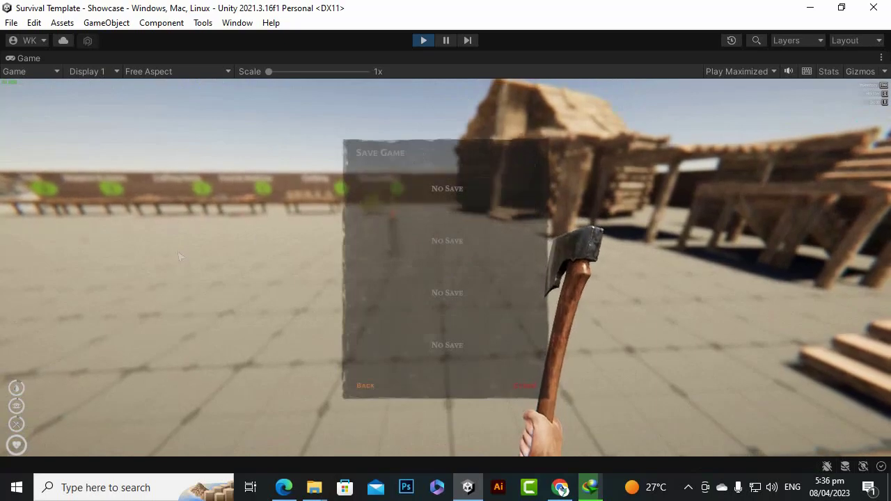
{"action": "key", "text": "Escape"}
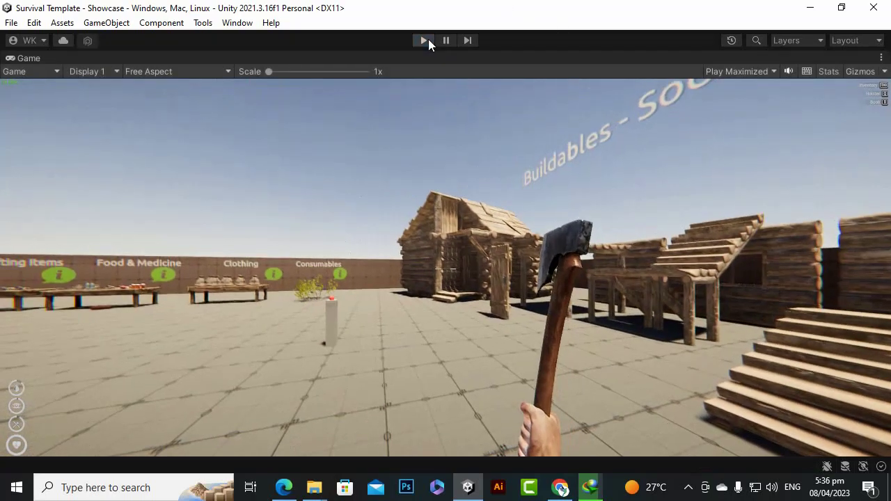
{"action": "left_click", "coordinate": [428, 39]}
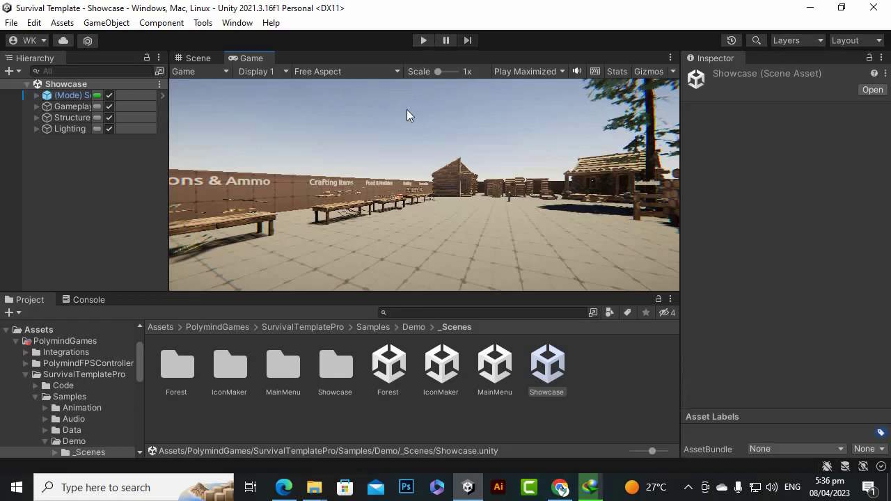
Step: Show the project's root Assets folder, switch to File Explorer and search D:\Assets for "emerald"
{"action": "left_click", "coordinate": [154, 327]}
{"action": "left_click", "coordinate": [309, 491]}
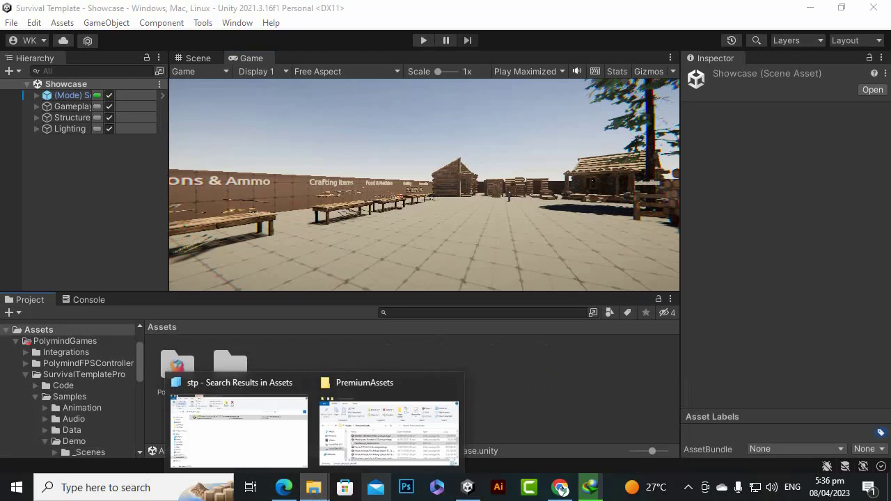
{"action": "left_click", "coordinate": [387, 431]}
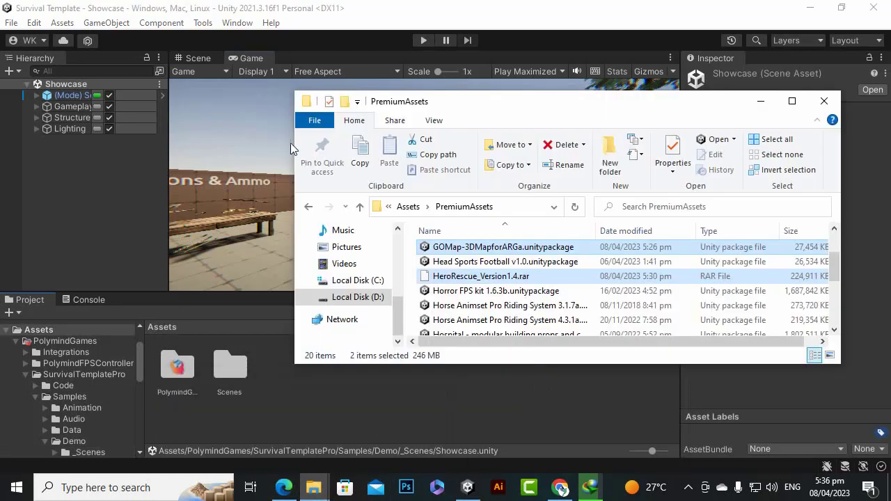
{"action": "left_click", "coordinate": [414, 207]}
{"action": "double_click", "coordinate": [679, 103]}
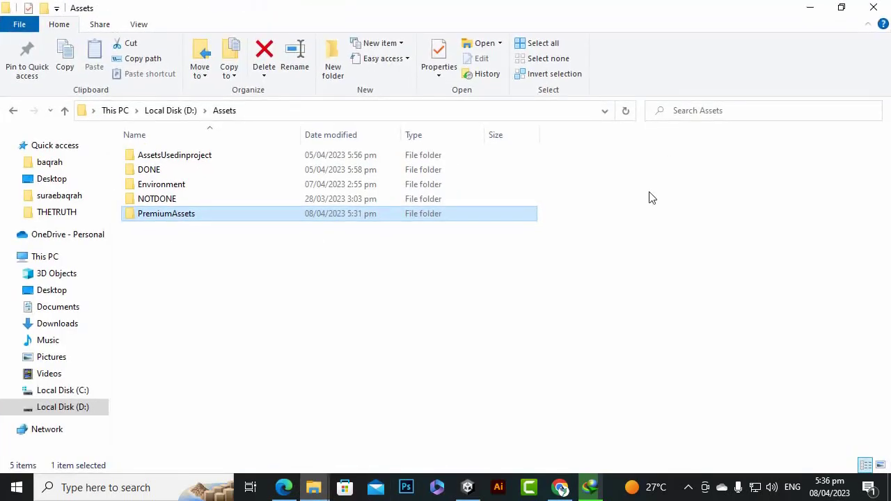
{"action": "left_click", "coordinate": [721, 109]}
{"action": "type", "text": "e"}
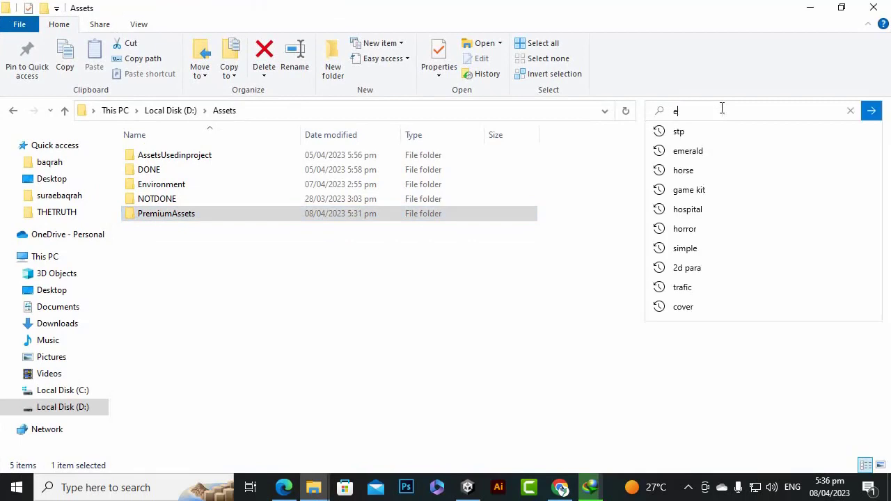
{"action": "type", "text": "mer"}
{"action": "key", "text": "Down"}
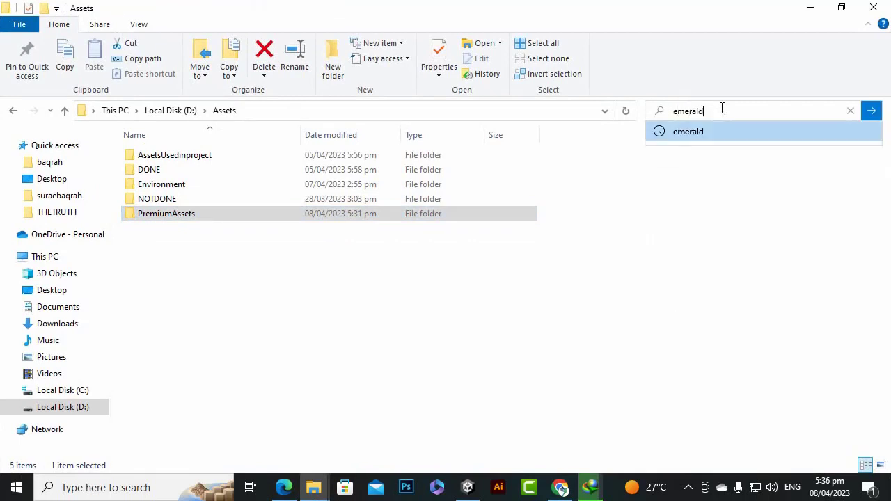
{"action": "key", "text": "Return"}
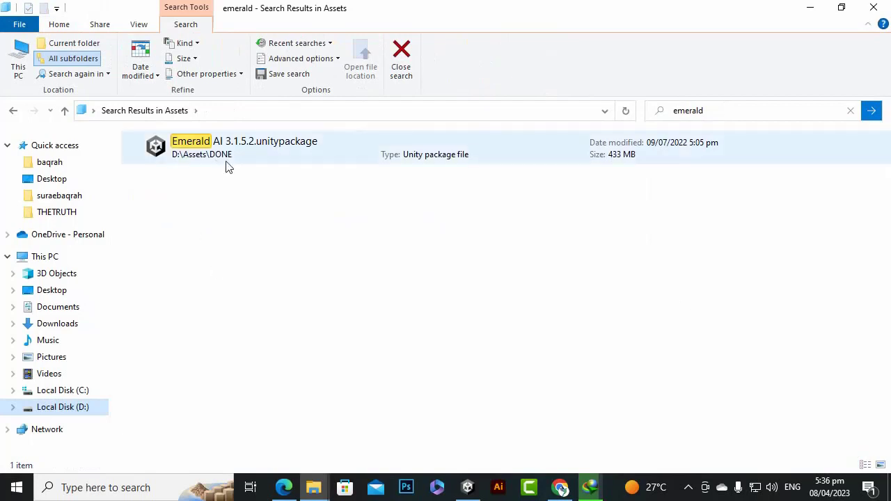
Step: Import the complete Emerald AI 3.1.5.2 package from D:\Assets\DONE into the Unity project
{"action": "left_click_drag", "start_coordinate": [236, 156], "coordinate": [494, 394]}
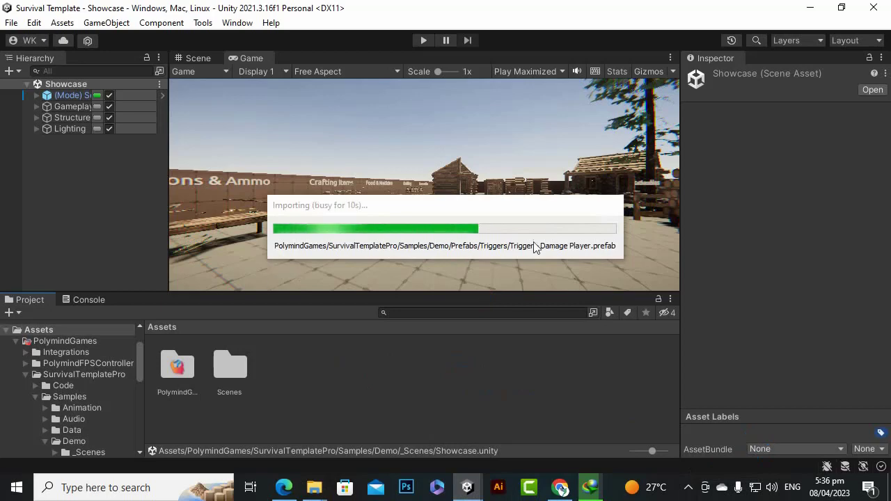
{"action": "left_click", "coordinate": [692, 489]}
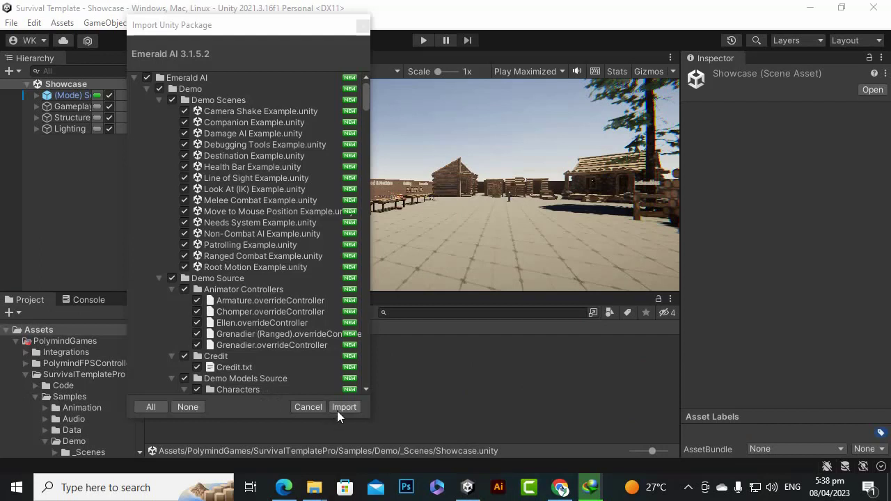
{"action": "left_click", "coordinate": [341, 408]}
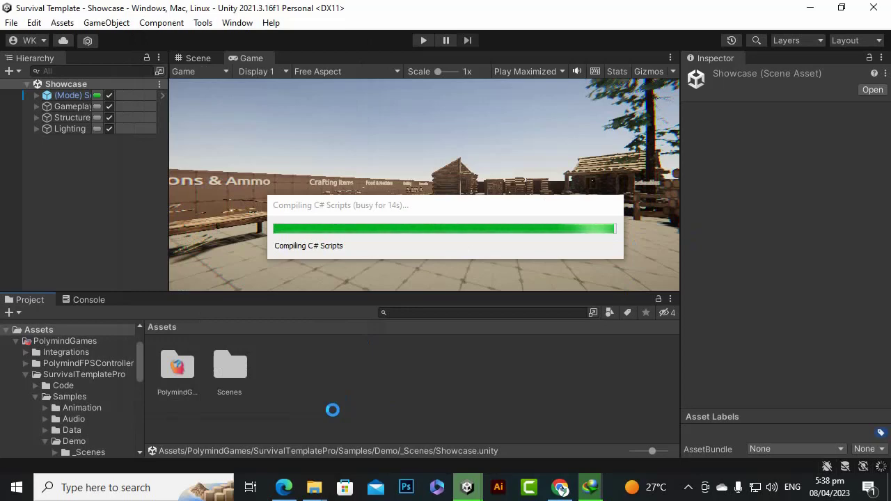
{"action": "left_click", "coordinate": [688, 487]}
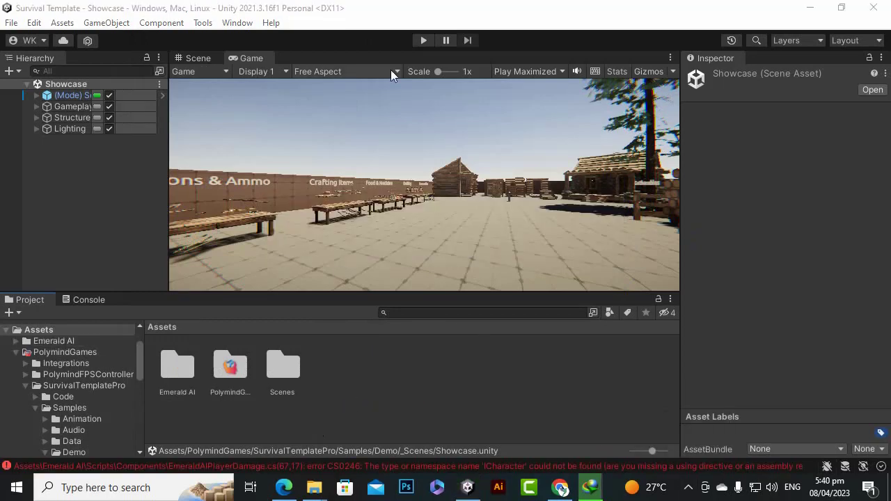
Step: Try to play the Showcase scene and review the compiler errors in the Console
{"action": "left_click", "coordinate": [423, 40]}
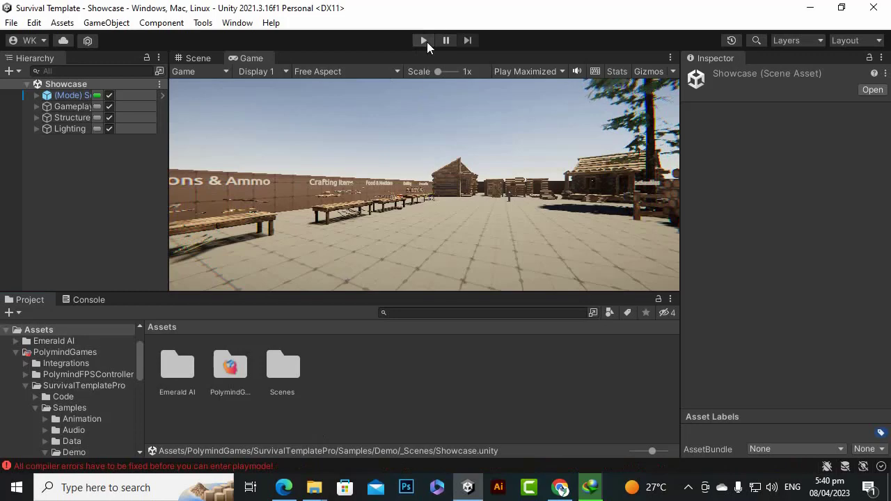
{"action": "left_click", "coordinate": [232, 464]}
{"action": "scroll", "coordinate": [426, 344], "scroll_direction": "up", "scroll_amount": 1}
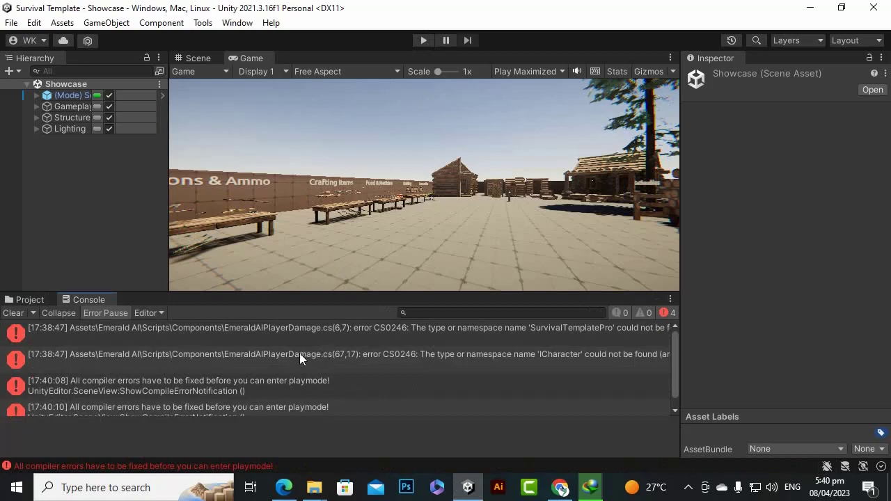
{"action": "scroll", "coordinate": [233, 365], "scroll_direction": "down", "scroll_amount": 1}
{"action": "left_click", "coordinate": [23, 299]}
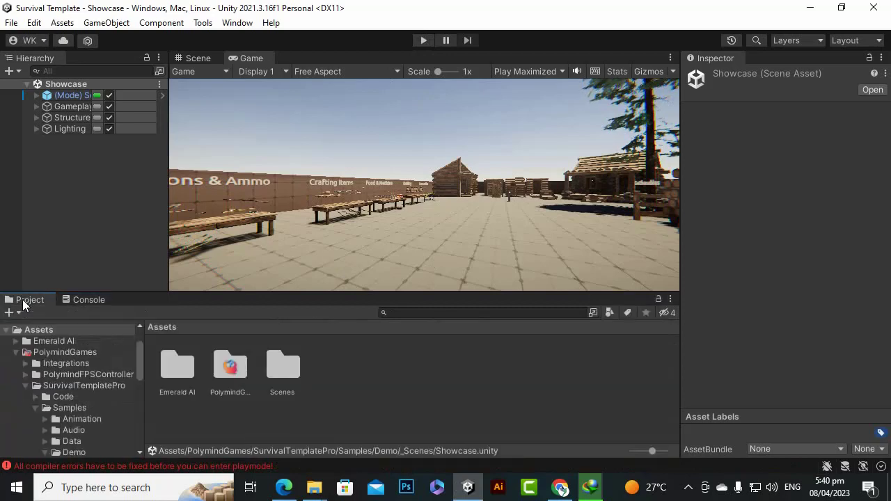
Step: Browse PolymindGames' Integrations folder and examine the contents of its FSM AI Template folder
{"action": "left_click", "coordinate": [242, 362]}
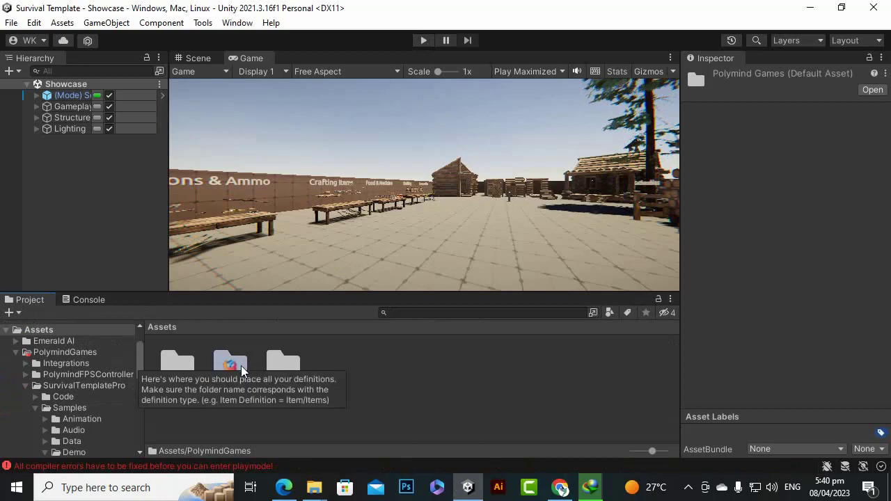
{"action": "double_click", "coordinate": [242, 371]}
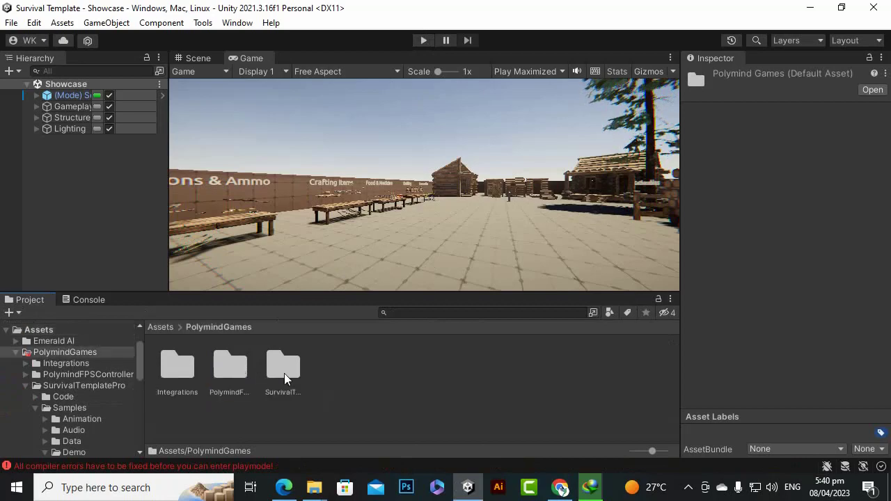
{"action": "double_click", "coordinate": [178, 370]}
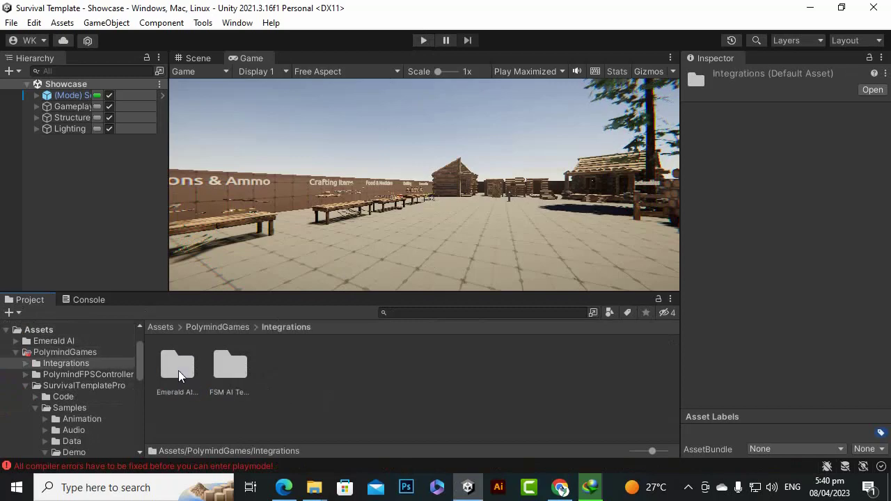
{"action": "double_click", "coordinate": [231, 369]}
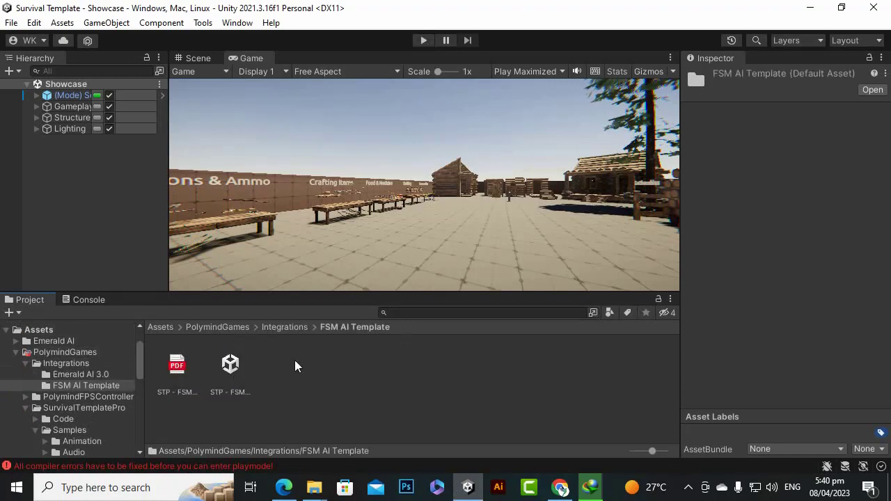
Step: Import the STP - Emerald AI 3.0 Integration package from the Integrations folder's Emerald AI 3.0 subfolder
{"action": "left_click", "coordinate": [283, 327]}
{"action": "left_click", "coordinate": [170, 366]}
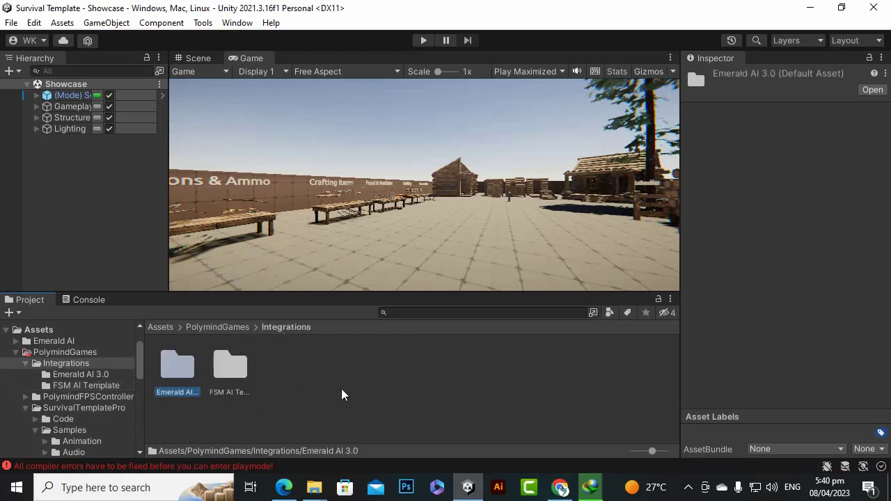
{"action": "double_click", "coordinate": [179, 374]}
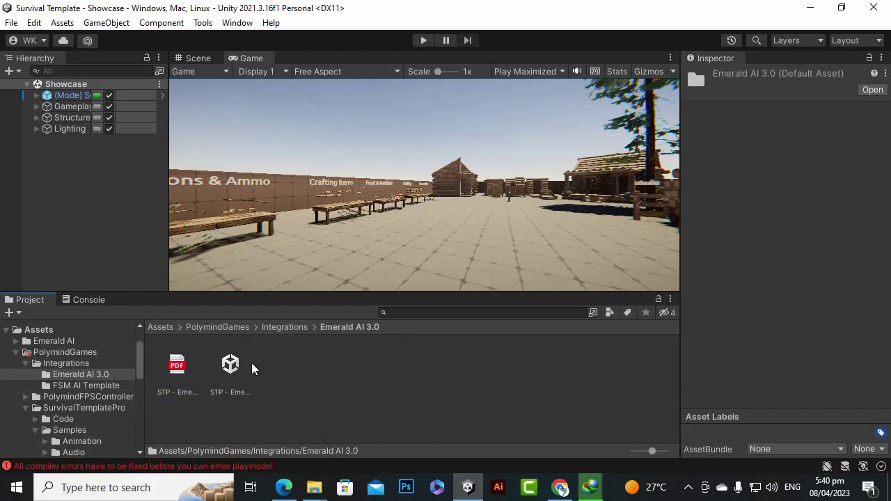
{"action": "double_click", "coordinate": [233, 367]}
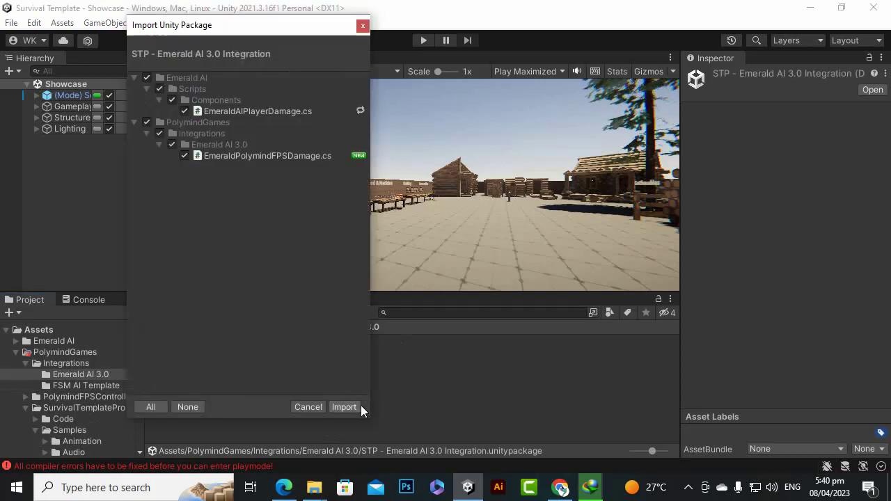
{"action": "left_click", "coordinate": [357, 406]}
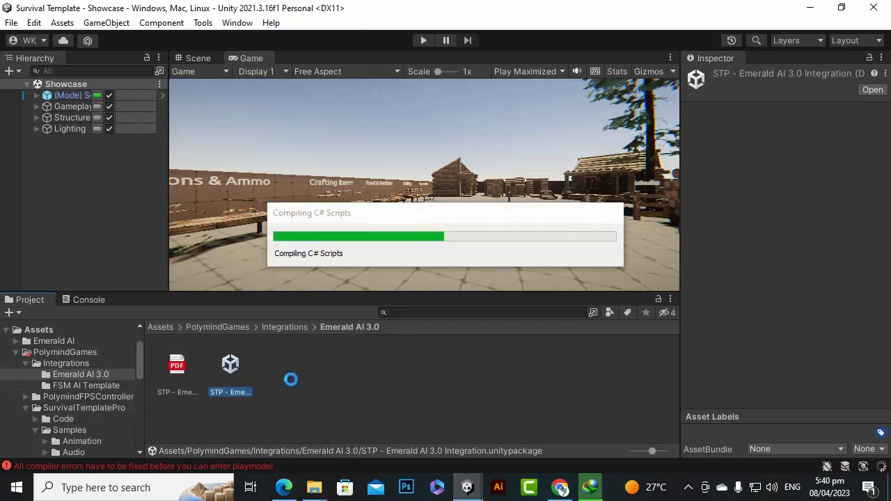
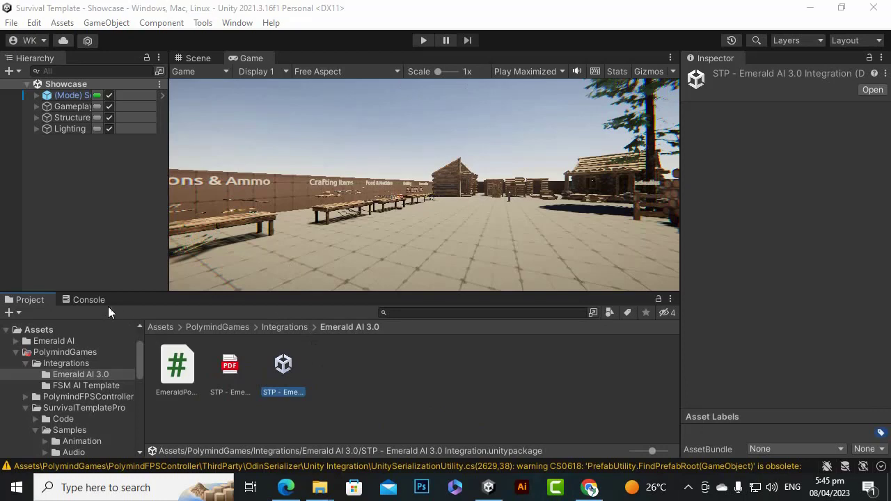
Step: Clear the Console messages and return to the project's root Assets folder
{"action": "left_click", "coordinate": [103, 301]}
{"action": "left_click", "coordinate": [13, 314]}
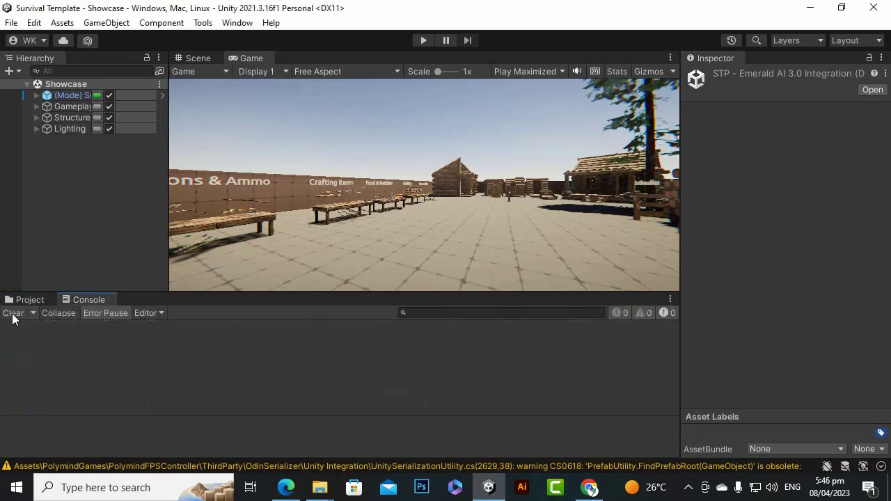
{"action": "left_click", "coordinate": [30, 300]}
{"action": "left_click", "coordinate": [301, 406]}
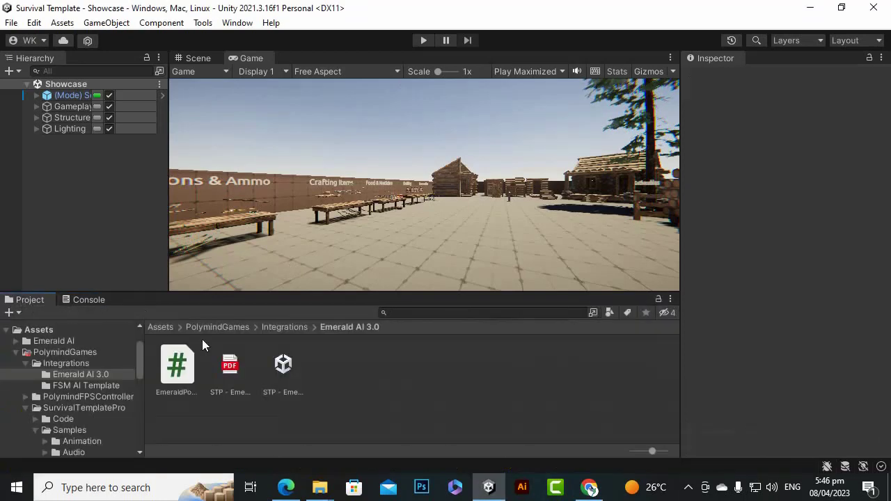
{"action": "left_click", "coordinate": [155, 326]}
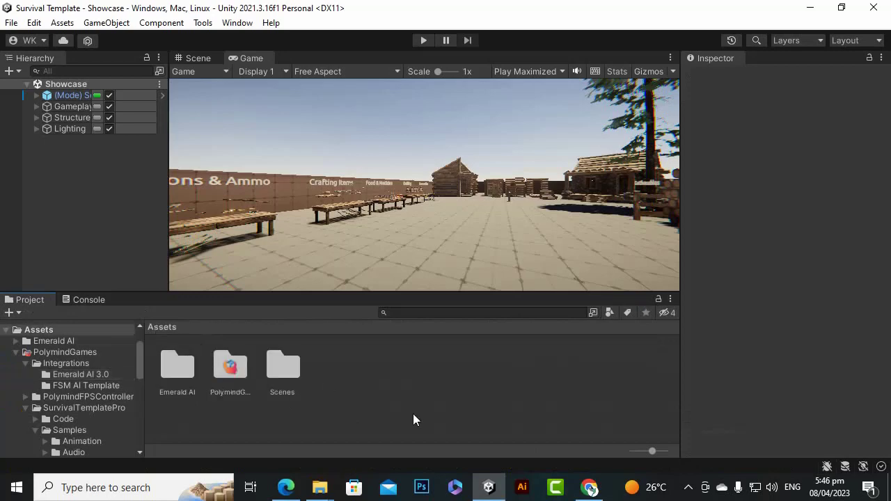
Step: Go to PolymindGames/SurvivalTemplatePro/Samples/Prefabs/_Core and select the (Player) DefaultSTP prefab
{"action": "double_click", "coordinate": [245, 374]}
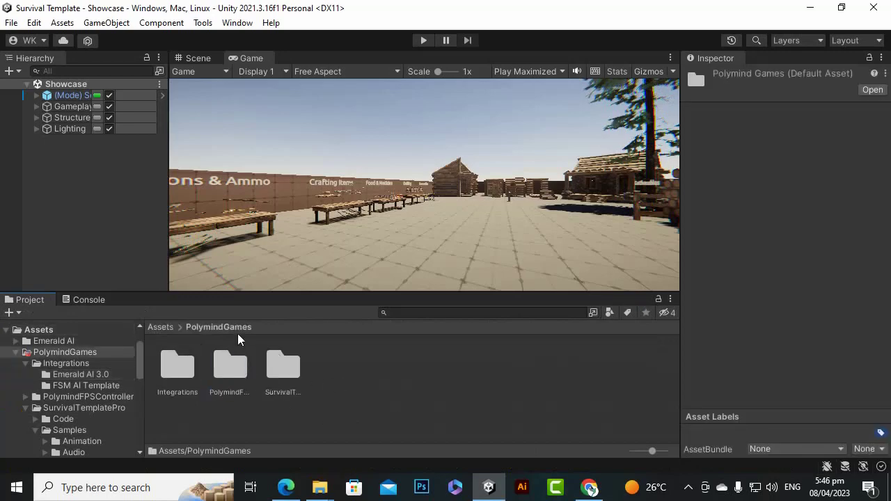
{"action": "double_click", "coordinate": [289, 375]}
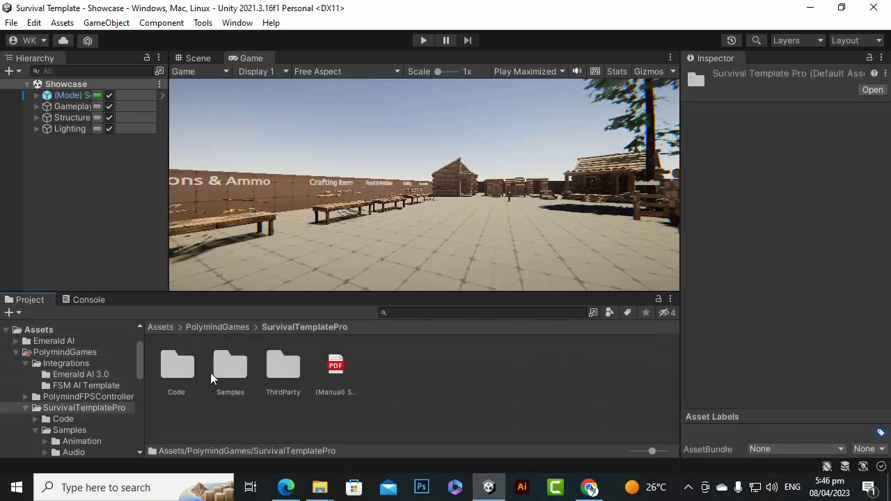
{"action": "left_click", "coordinate": [232, 367]}
{"action": "double_click", "coordinate": [232, 367]}
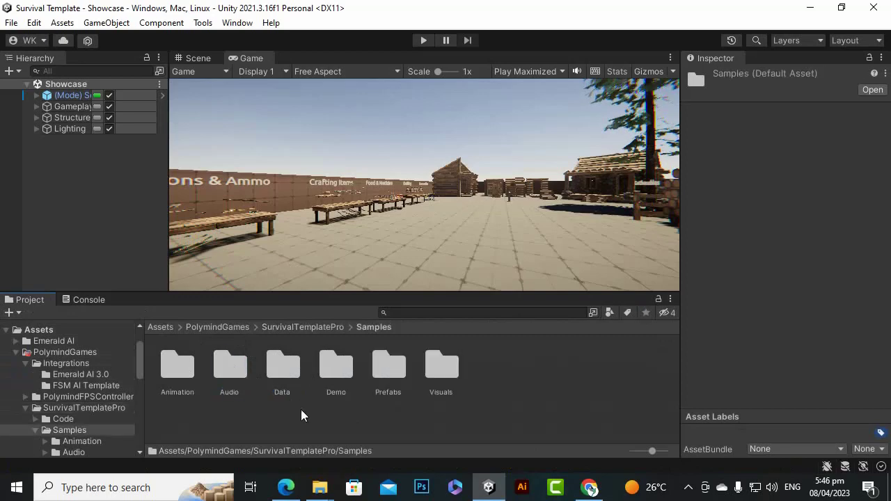
{"action": "double_click", "coordinate": [387, 369]}
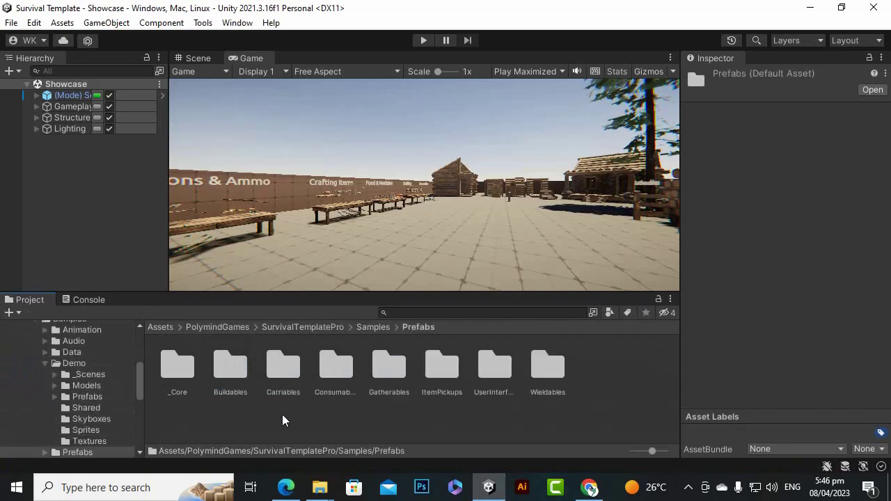
{"action": "double_click", "coordinate": [187, 375]}
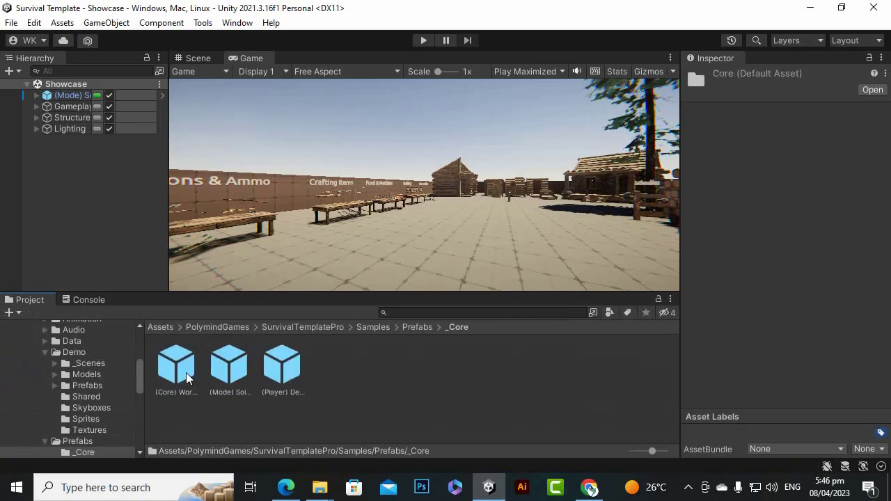
{"action": "left_click", "coordinate": [277, 383]}
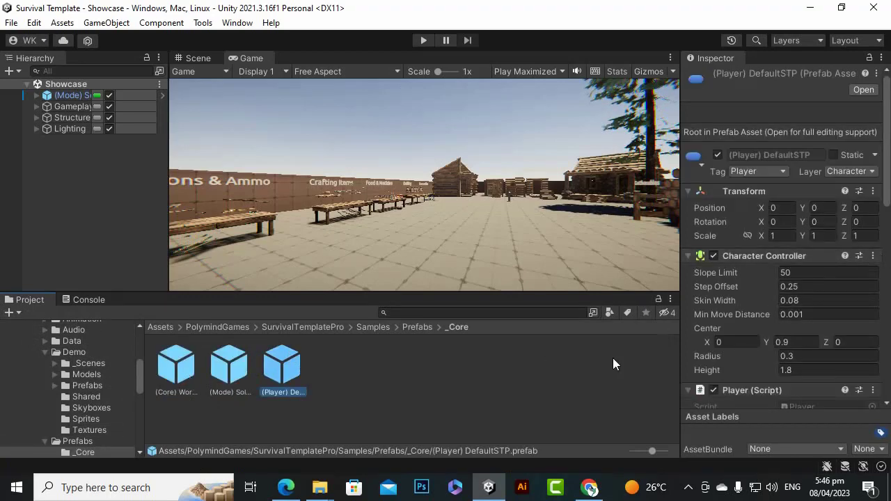
Step: Examine the components on the (Player) DefaultSTP prefab from its Character Controller through its Saveable Object script
{"action": "scroll", "coordinate": [886, 366], "scroll_direction": "down", "scroll_amount": 4}
{"action": "scroll", "coordinate": [888, 370], "scroll_direction": "down", "scroll_amount": 7}
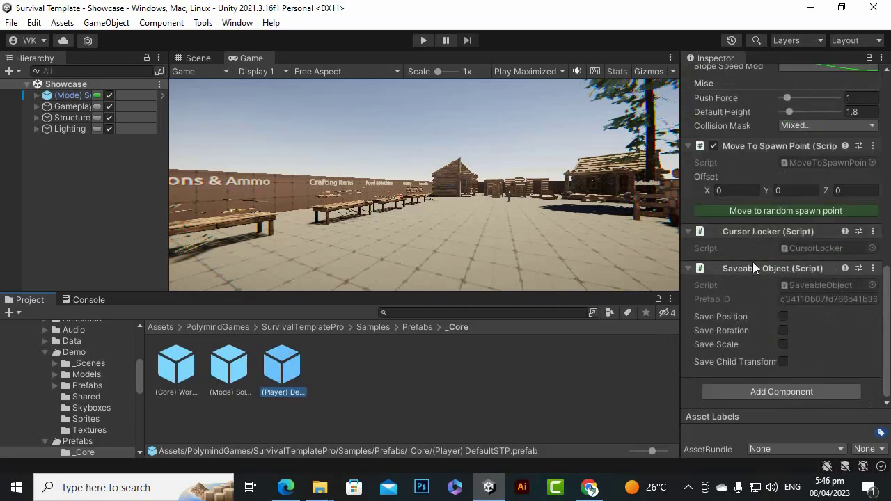
{"action": "scroll", "coordinate": [754, 271], "scroll_direction": "up", "scroll_amount": 10}
{"action": "scroll", "coordinate": [779, 285], "scroll_direction": "down", "scroll_amount": 10}
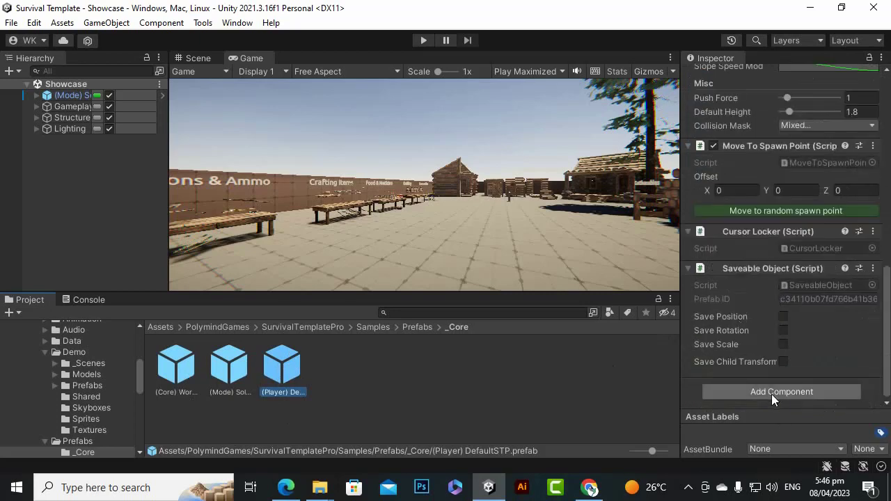
{"action": "scroll", "coordinate": [771, 393], "scroll_direction": "up", "scroll_amount": 9}
{"action": "scroll", "coordinate": [784, 358], "scroll_direction": "down", "scroll_amount": 5}
{"action": "scroll", "coordinate": [783, 369], "scroll_direction": "down", "scroll_amount": 5}
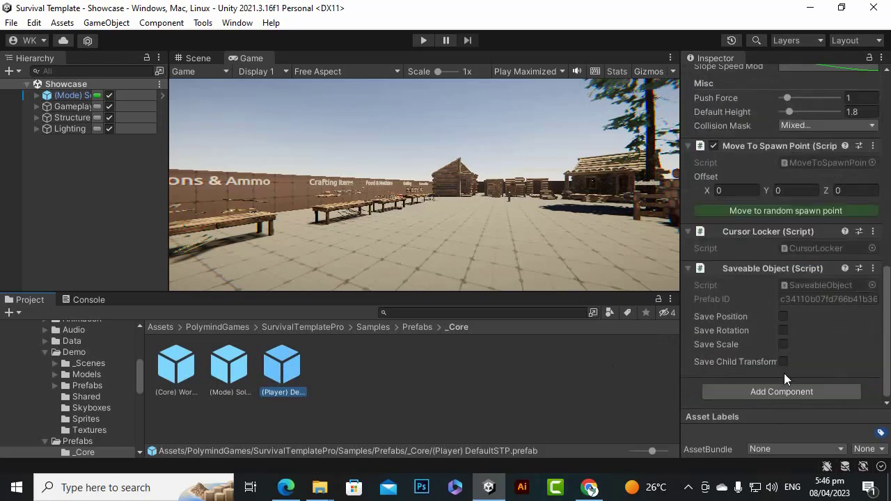
{"action": "scroll", "coordinate": [801, 328], "scroll_direction": "up", "scroll_amount": 10}
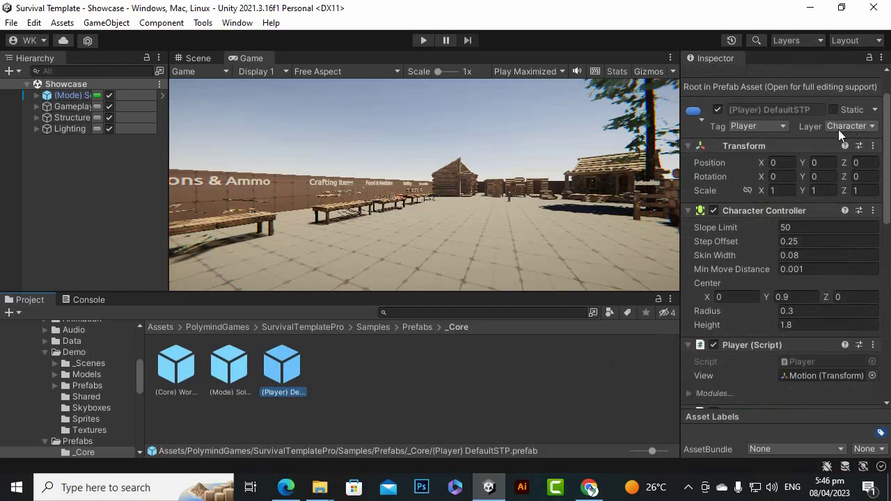
{"action": "scroll", "coordinate": [867, 129], "scroll_direction": "up", "scroll_amount": 2}
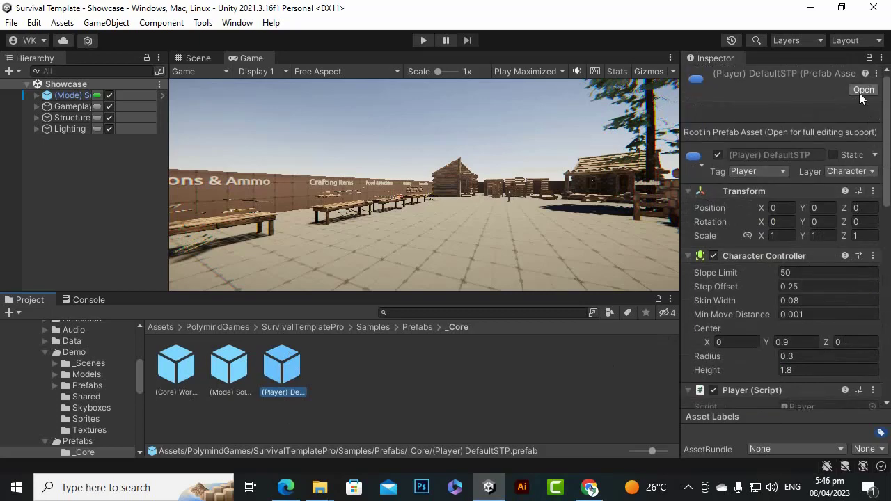
Step: Open the (Player) DefaultSTP prefab for editing and add the Emerald AI Player Damage component to its root object
{"action": "left_click", "coordinate": [860, 88]}
{"action": "scroll", "coordinate": [832, 321], "scroll_direction": "down", "scroll_amount": 8}
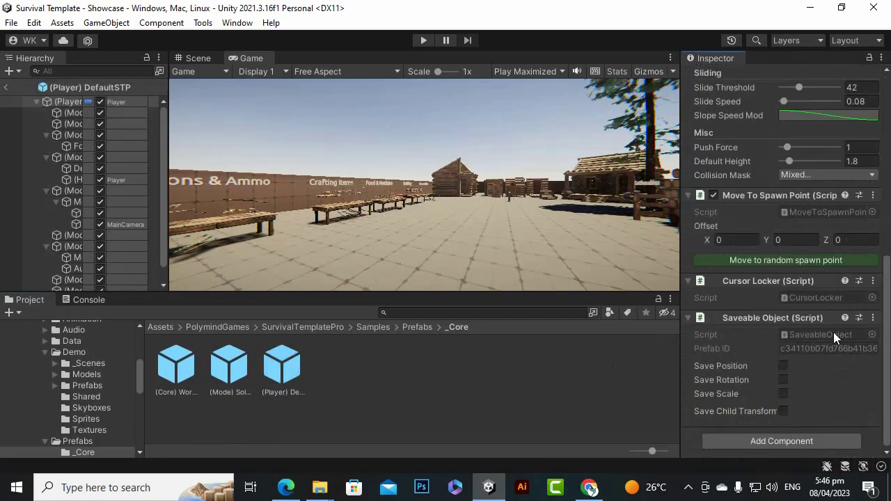
{"action": "left_click", "coordinate": [778, 442]}
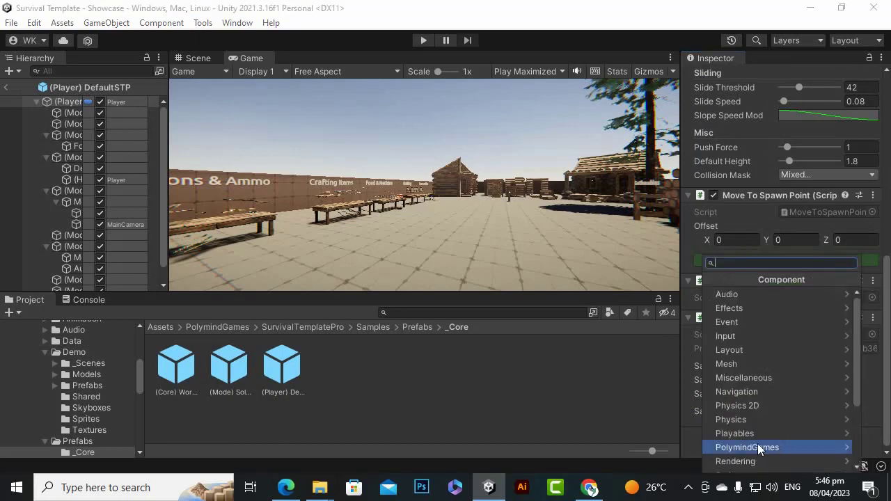
{"action": "type", "text": "em"}
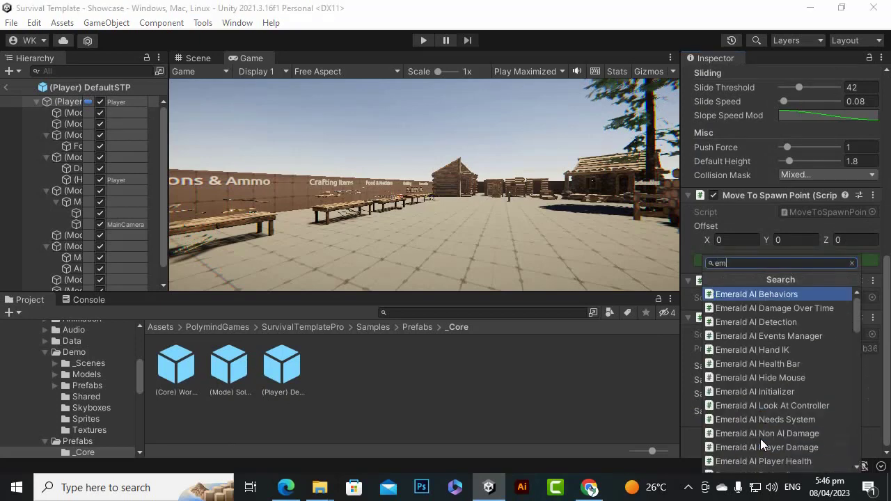
{"action": "type", "text": "eral ai da"}
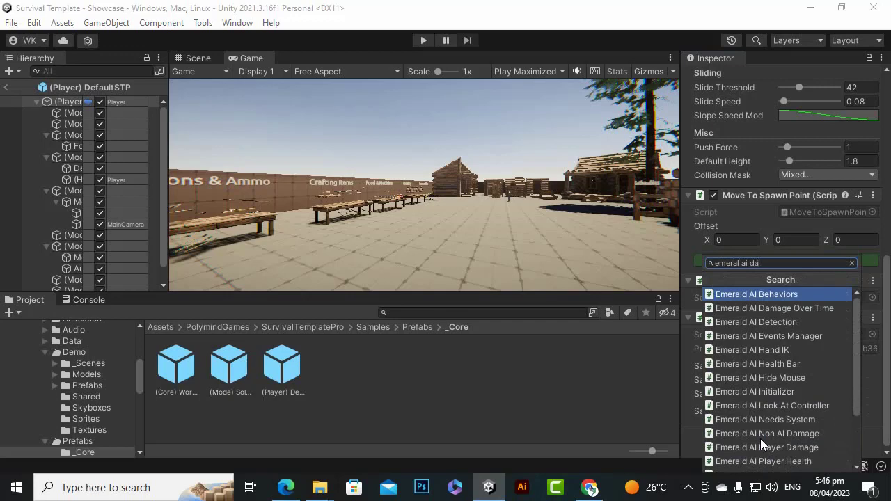
{"action": "type", "text": "ma"}
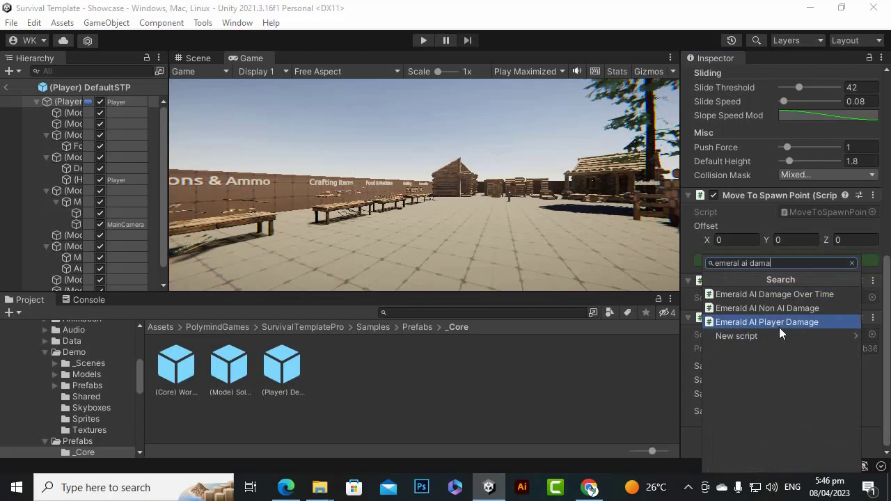
{"action": "left_click", "coordinate": [738, 323]}
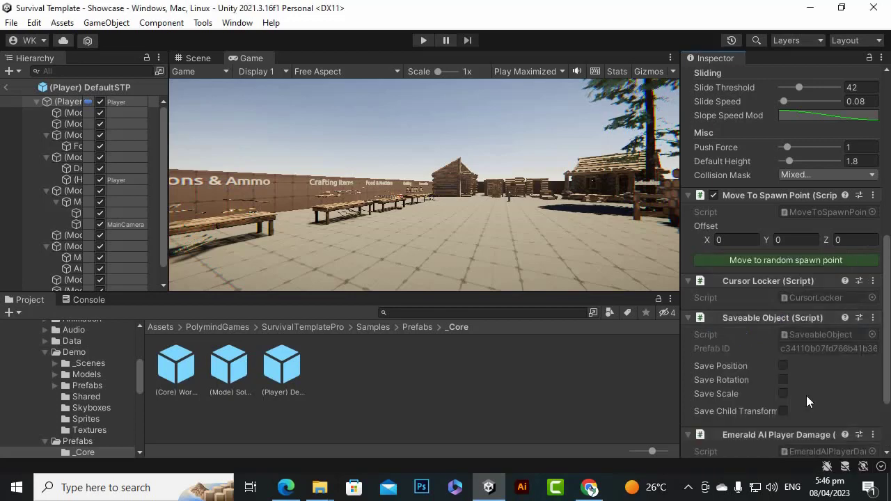
Step: Check the Emerald AI Player Damage component's settings, including Active Effects, and exit prefab editing back to the Showcase scene
{"action": "scroll", "coordinate": [805, 396], "scroll_direction": "down", "scroll_amount": 3}
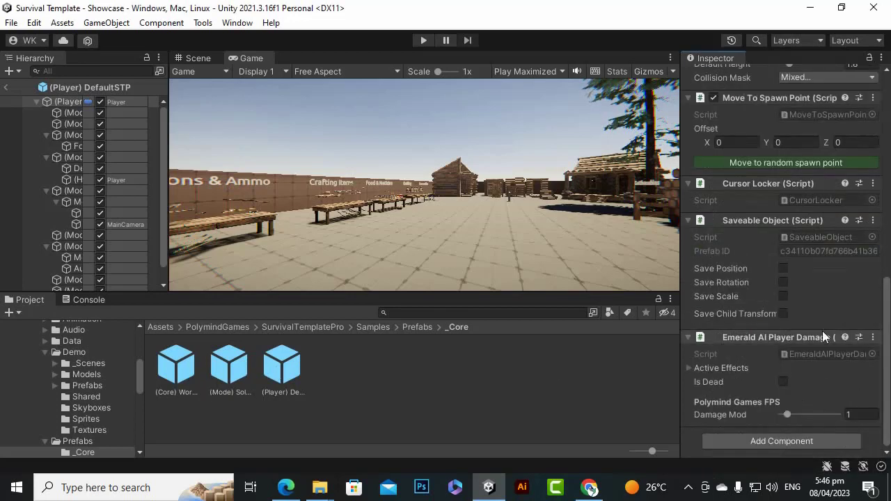
{"action": "left_click", "coordinate": [687, 368]}
{"action": "left_click", "coordinate": [686, 368]}
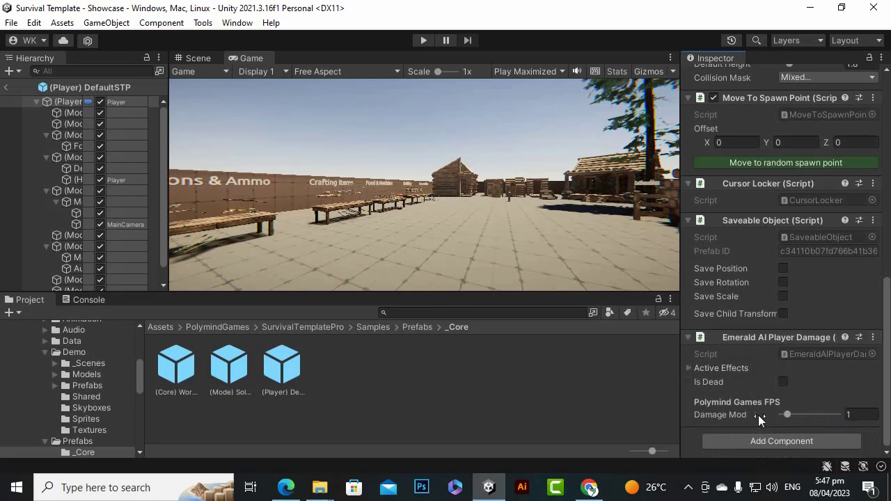
{"action": "scroll", "coordinate": [863, 409], "scroll_direction": "up", "scroll_amount": 8}
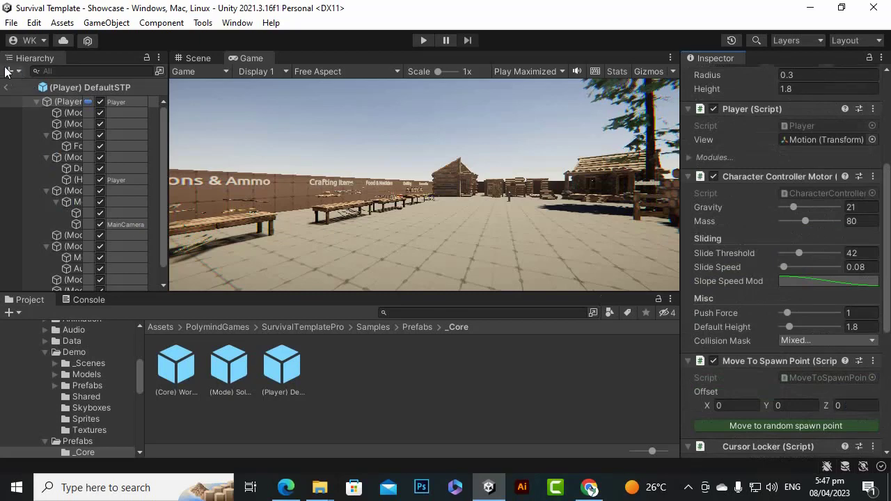
{"action": "left_click", "coordinate": [5, 89]}
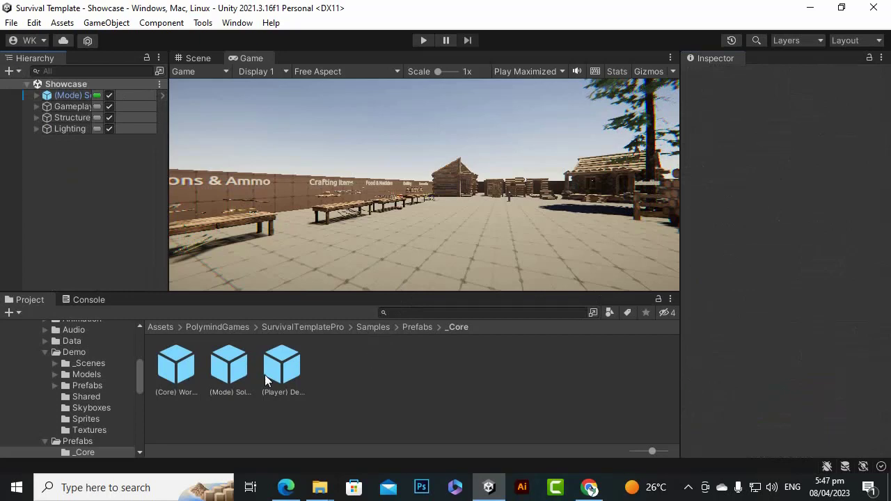
Step: Go to the Emerald AI/Demo/Demo Source/Prefabs/AI folder from the root Assets folder
{"action": "left_click", "coordinate": [160, 328]}
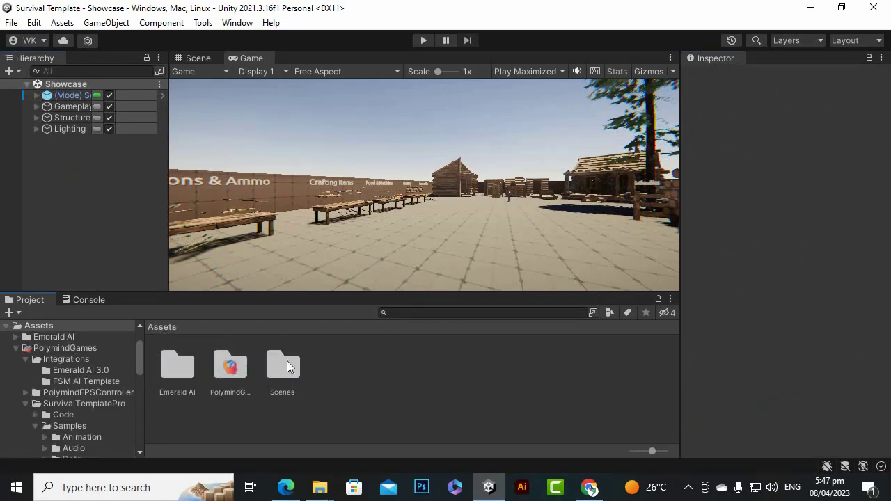
{"action": "double_click", "coordinate": [189, 372]}
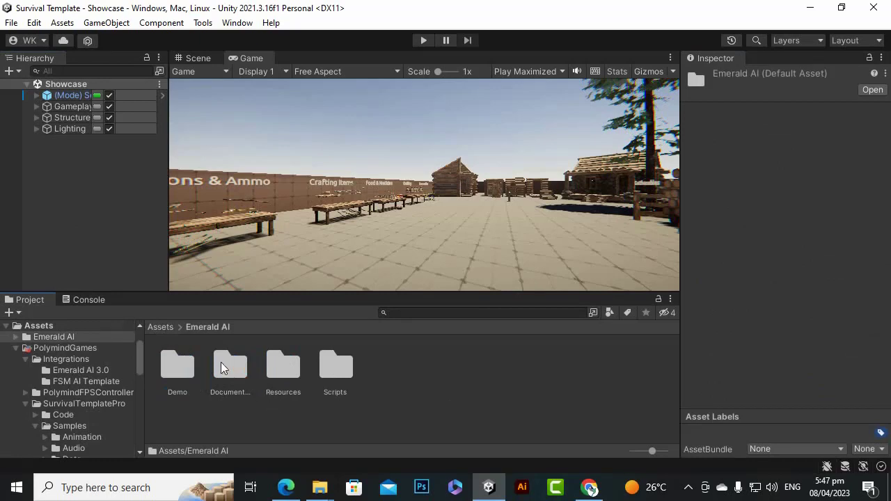
{"action": "left_click", "coordinate": [172, 367]}
{"action": "double_click", "coordinate": [173, 367]}
{"action": "double_click", "coordinate": [218, 373]}
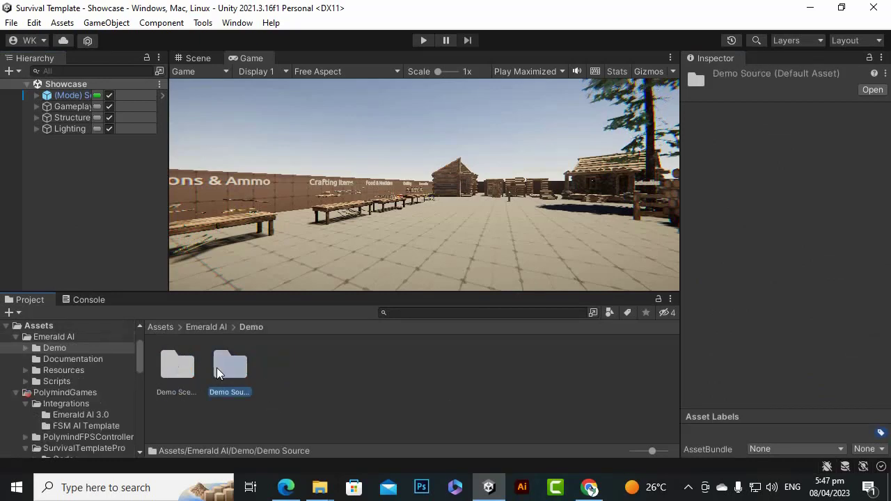
{"action": "double_click", "coordinate": [584, 367]}
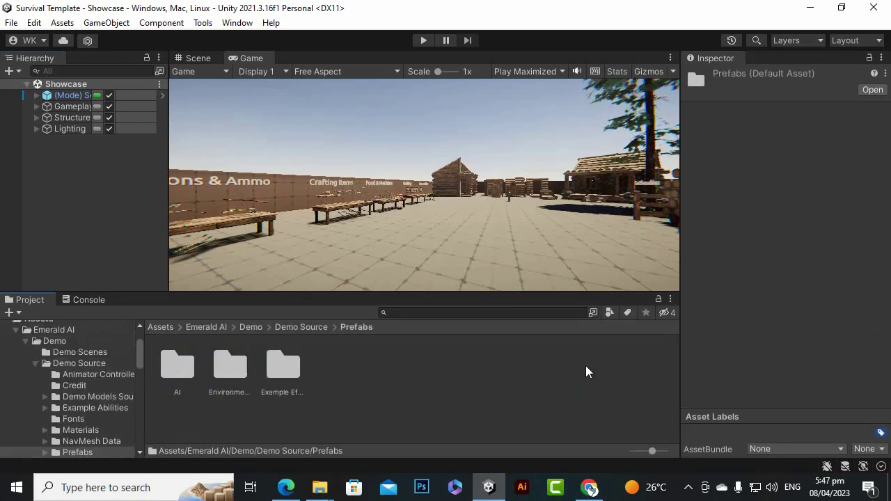
{"action": "double_click", "coordinate": [177, 367]}
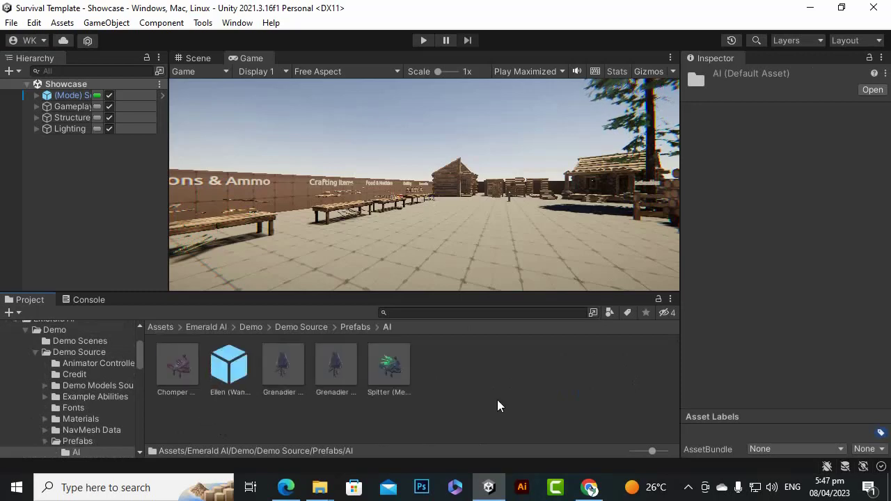
Step: Place the Grenadier (Melee) prefab on the ground of the Showcase scene at about X 10.06, Y 0, Z 3.43
{"action": "left_click_drag", "start_coordinate": [300, 393], "coordinate": [426, 235]}
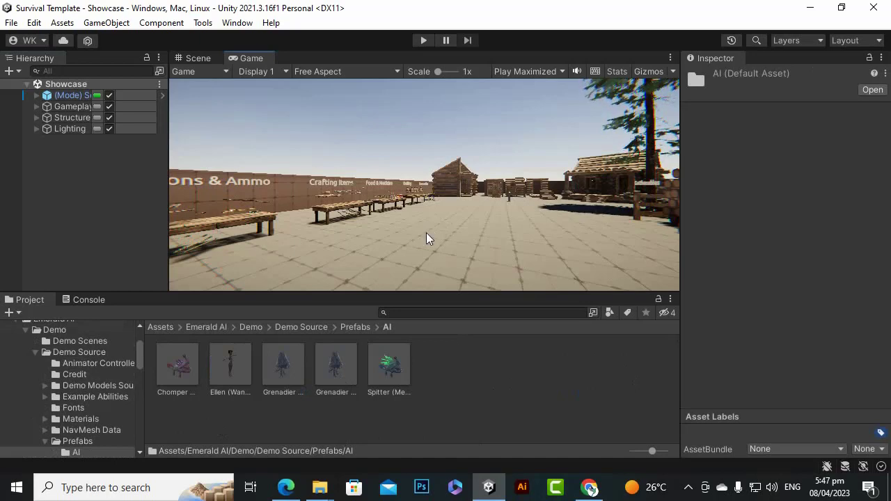
{"action": "left_click", "coordinate": [197, 59]}
{"action": "left_click_drag", "start_coordinate": [283, 373], "coordinate": [353, 255]}
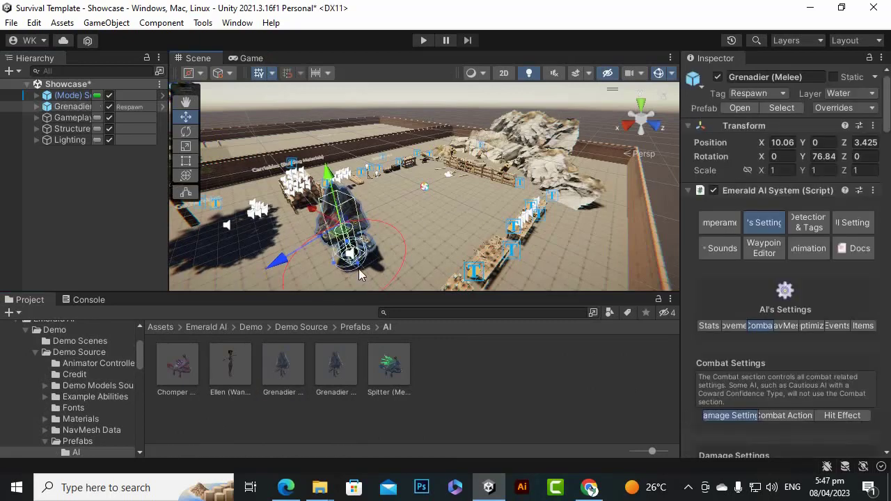
{"action": "scroll", "coordinate": [361, 264], "scroll_direction": "up", "scroll_amount": 3}
{"action": "scroll", "coordinate": [775, 215], "scroll_direction": "down", "scroll_amount": 3}
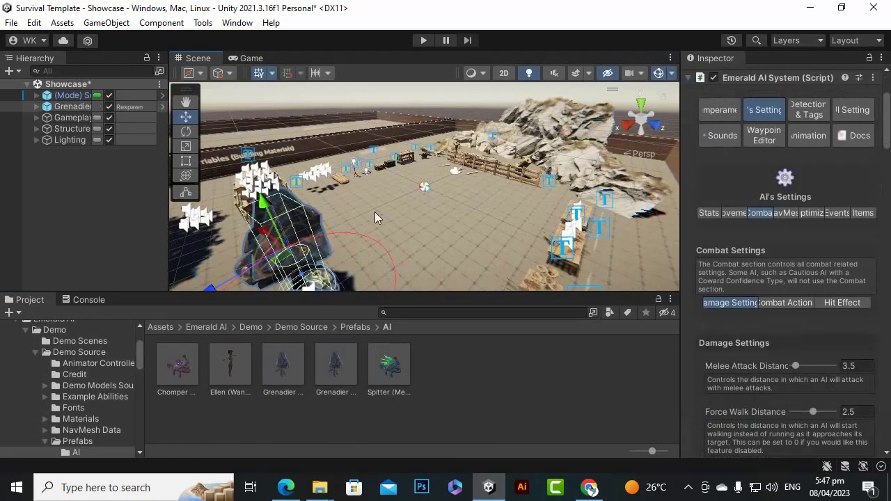
{"action": "scroll", "coordinate": [484, 202], "scroll_direction": "up", "scroll_amount": 2}
{"action": "scroll", "coordinate": [766, 155], "scroll_direction": "up", "scroll_amount": 1}
{"action": "scroll", "coordinate": [522, 216], "scroll_direction": "down", "scroll_amount": 3}
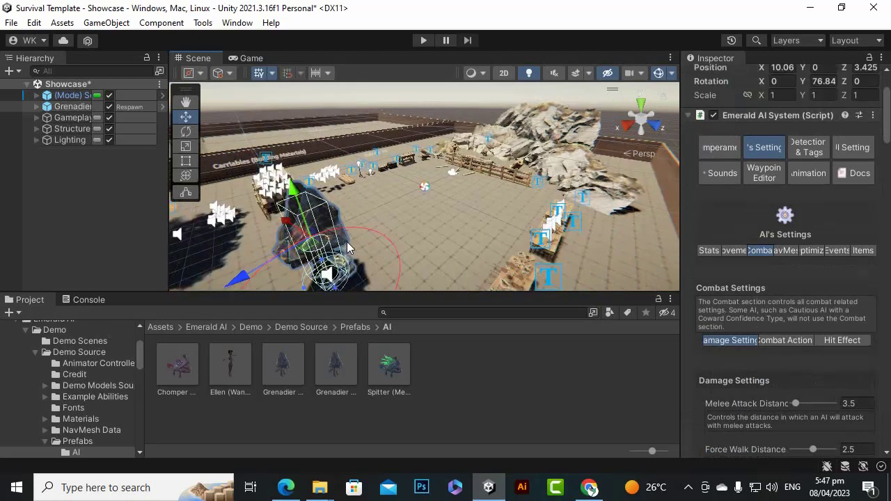
Step: Set the Grenadier (Melee) object's layer to Hitbox, applying it to this object only and not its children
{"action": "scroll", "coordinate": [846, 154], "scroll_direction": "up", "scroll_amount": 2}
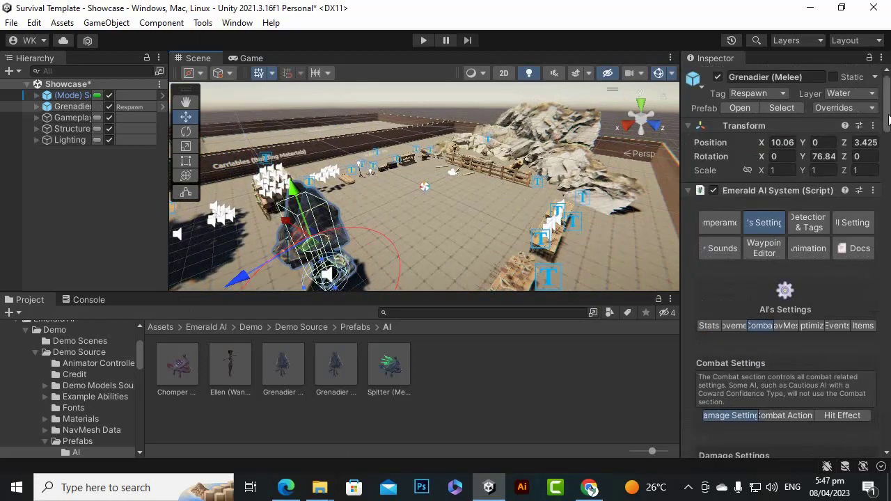
{"action": "left_click", "coordinate": [866, 94]}
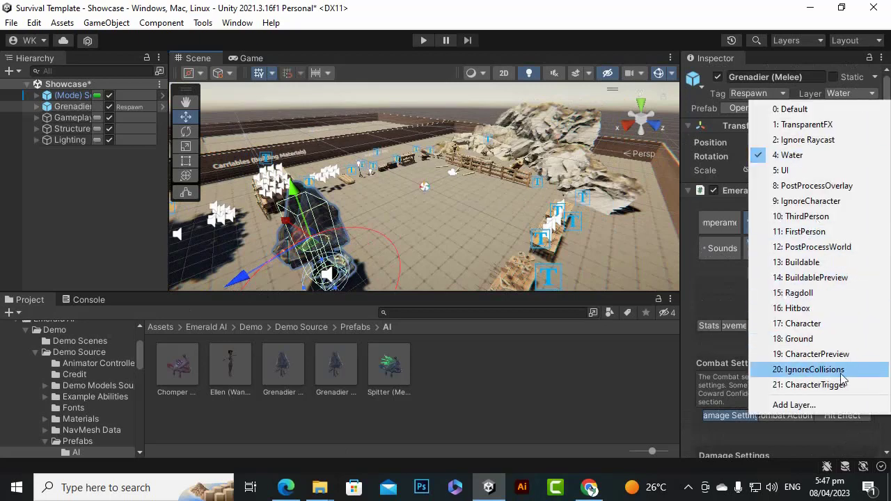
{"action": "left_click", "coordinate": [798, 309]}
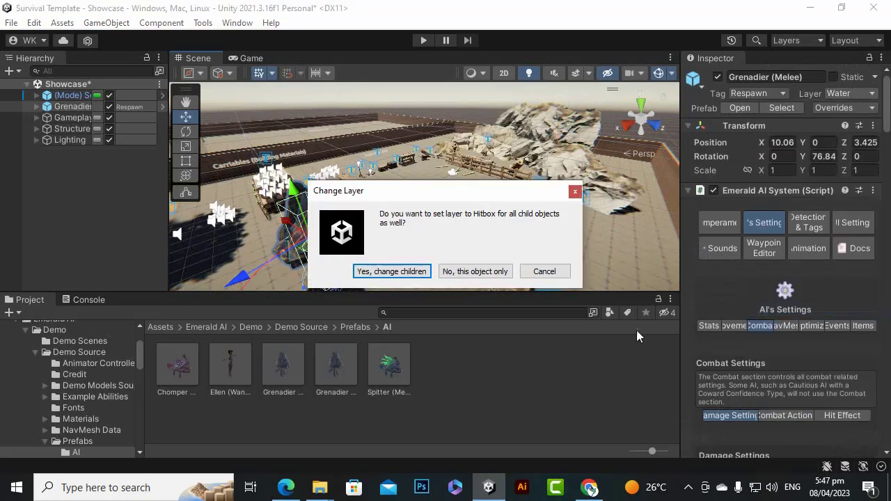
{"action": "left_click", "coordinate": [475, 272]}
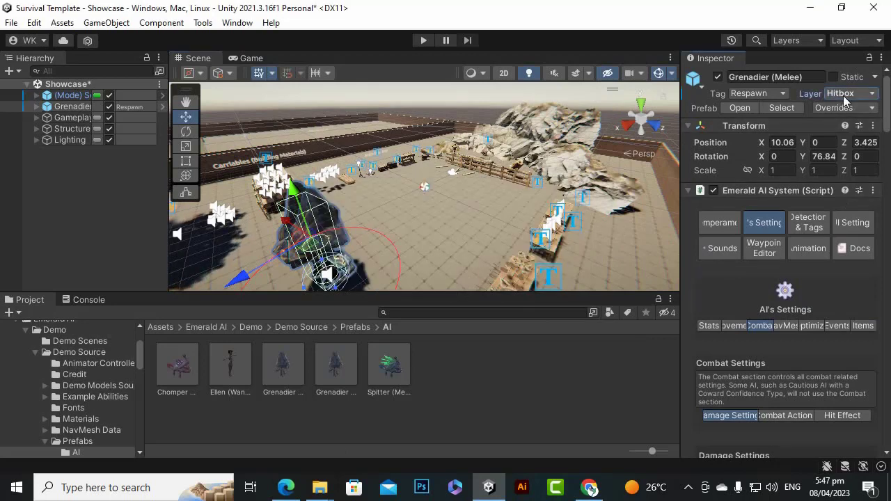
{"action": "scroll", "coordinate": [731, 397], "scroll_direction": "down", "scroll_amount": 10}
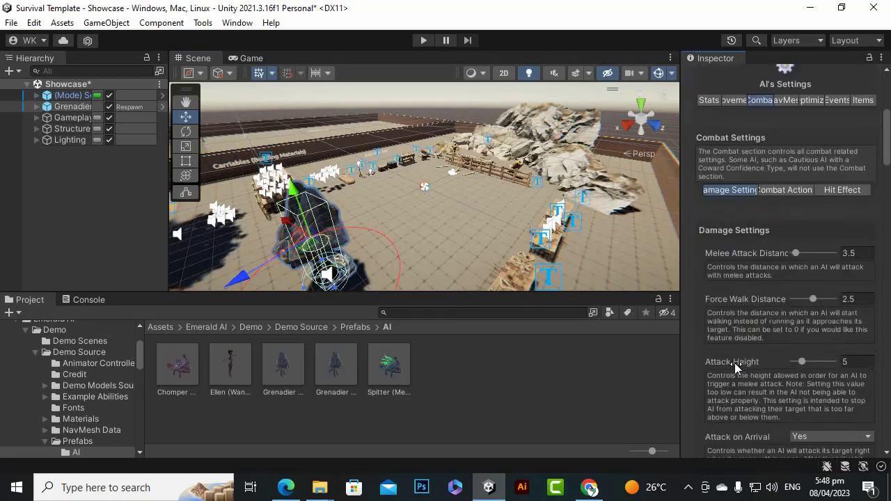
Step: Go to the Assets/PolymindGames/Integrations/Emerald AI 3.0 folder
{"action": "scroll", "coordinate": [745, 404], "scroll_direction": "down", "scroll_amount": 6}
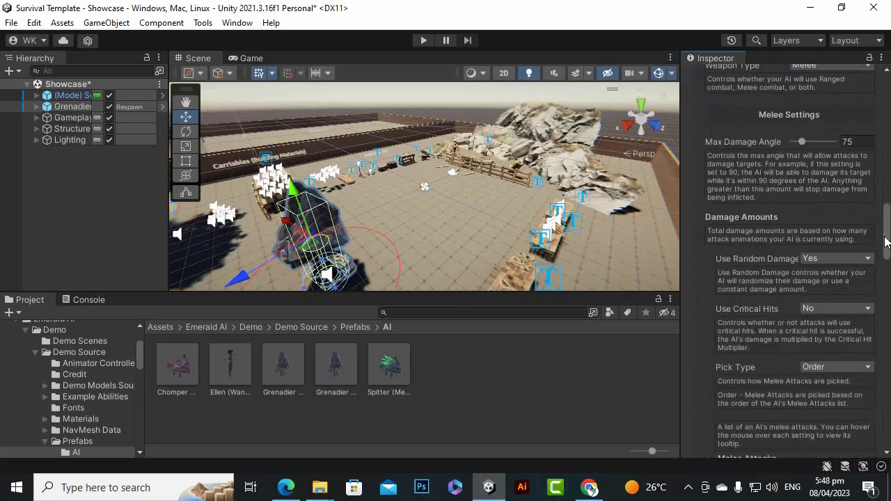
{"action": "left_click_drag", "start_coordinate": [885, 243], "coordinate": [884, 449]}
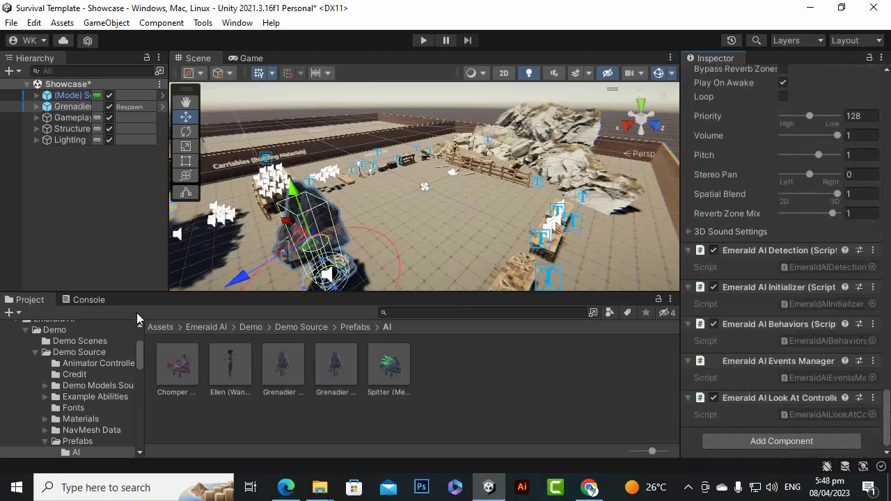
{"action": "left_click", "coordinate": [159, 327]}
{"action": "double_click", "coordinate": [232, 378]}
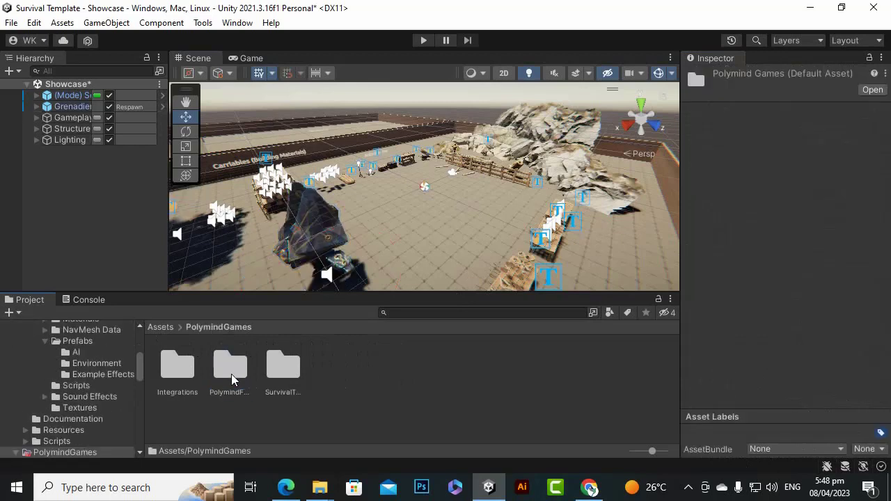
{"action": "double_click", "coordinate": [275, 369]}
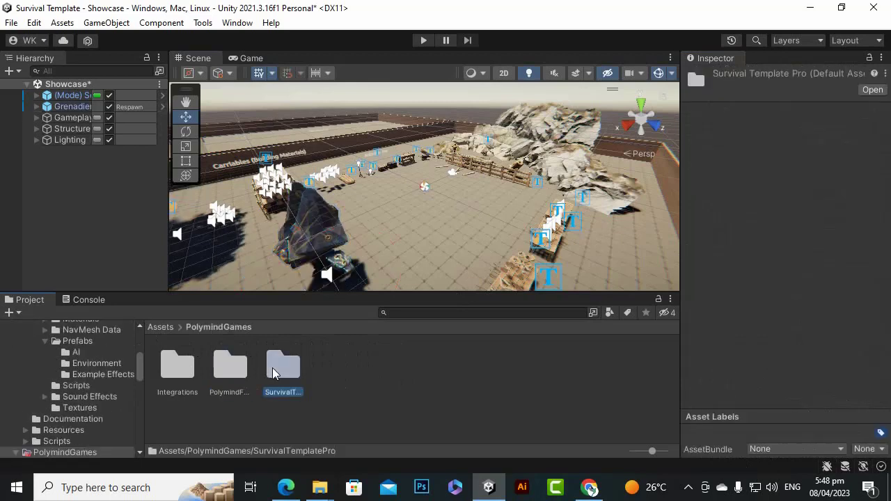
{"action": "left_click", "coordinate": [223, 327]}
{"action": "double_click", "coordinate": [176, 369]}
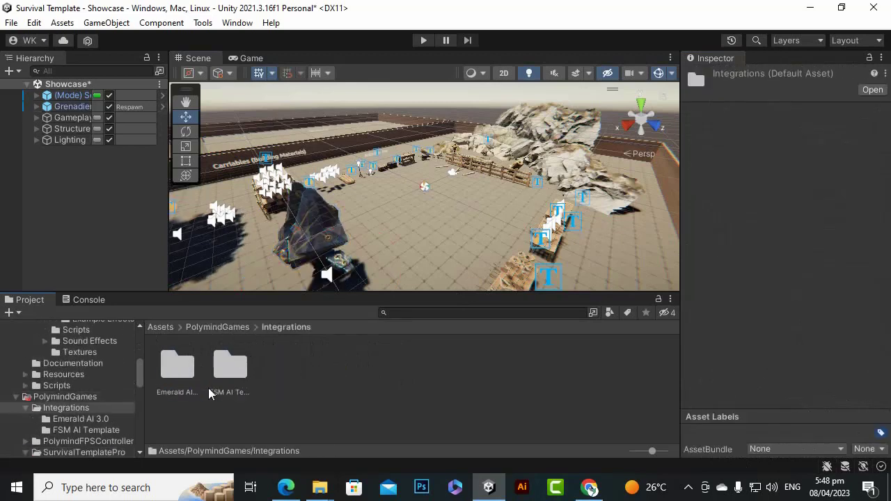
{"action": "double_click", "coordinate": [178, 370]}
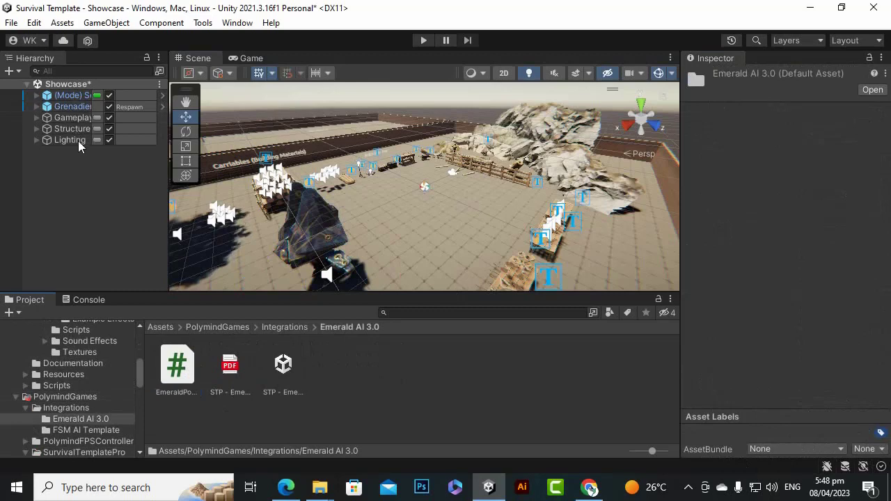
Step: Attach the EmeraldPolymindFPSDamage script to the Grenadier (Melee) object and check the added component's settings
{"action": "left_click", "coordinate": [303, 243]}
{"action": "scroll", "coordinate": [765, 325], "scroll_direction": "down", "scroll_amount": 3}
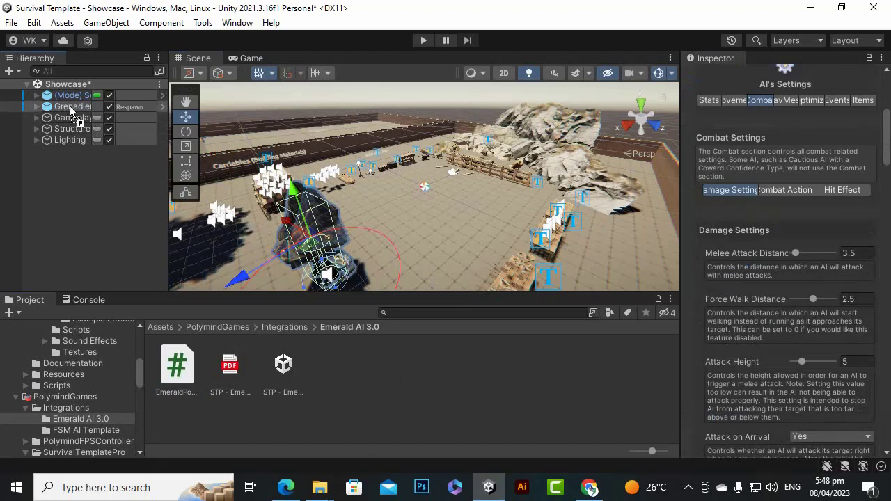
{"action": "scroll", "coordinate": [881, 369], "scroll_direction": "down", "scroll_amount": 3}
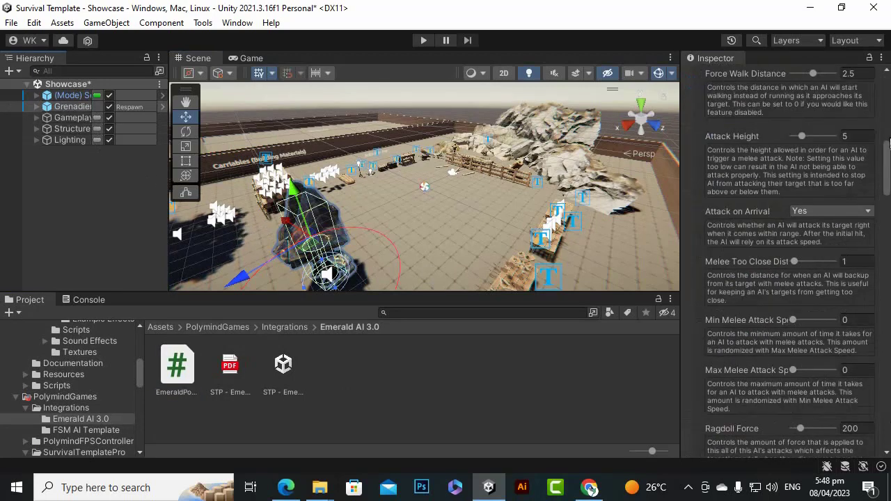
{"action": "left_click_drag", "start_coordinate": [885, 158], "coordinate": [883, 438]}
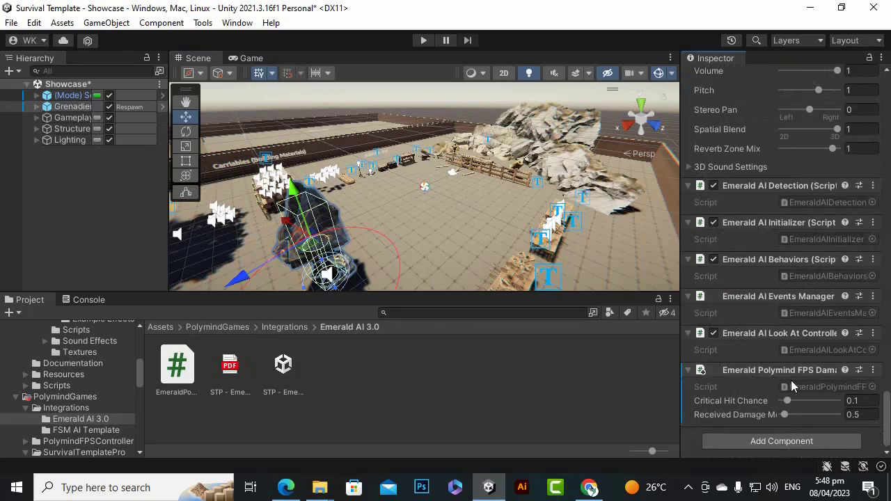
{"action": "left_click_drag", "start_coordinate": [677, 355], "coordinate": [621, 356]}
{"action": "scroll", "coordinate": [857, 411], "scroll_direction": "down", "scroll_amount": 1}
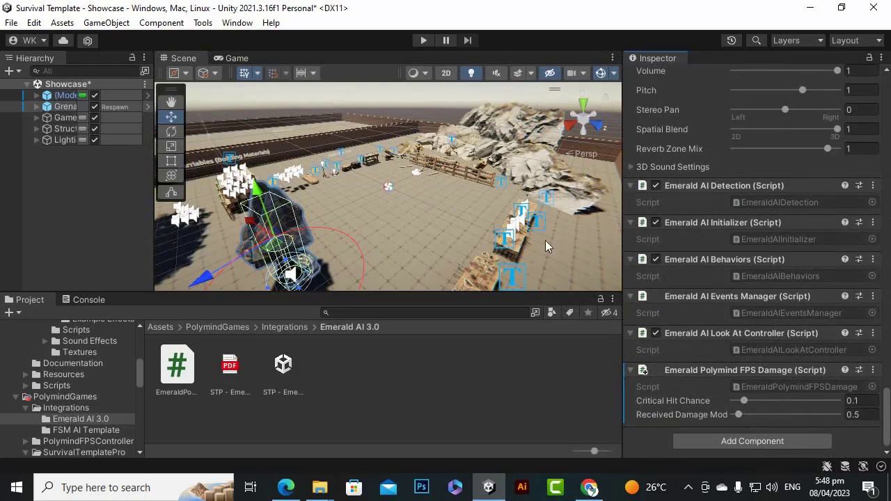
{"action": "left_click_drag", "start_coordinate": [622, 254], "coordinate": [648, 262]}
{"action": "scroll", "coordinate": [833, 397], "scroll_direction": "up", "scroll_amount": 3}
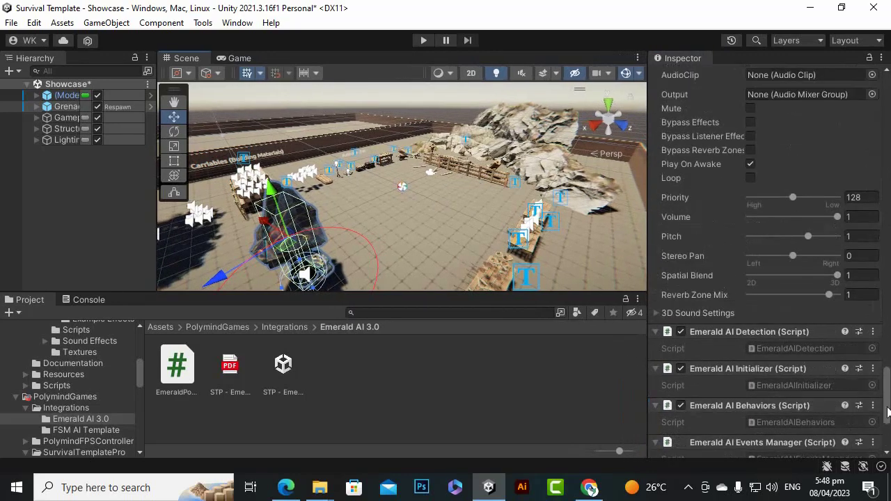
Step: Examine the Detection Options under Detection & Tags in the Grenadier (Melee) object's Emerald AI System component
{"action": "left_click_drag", "start_coordinate": [889, 401], "coordinate": [889, 103]}
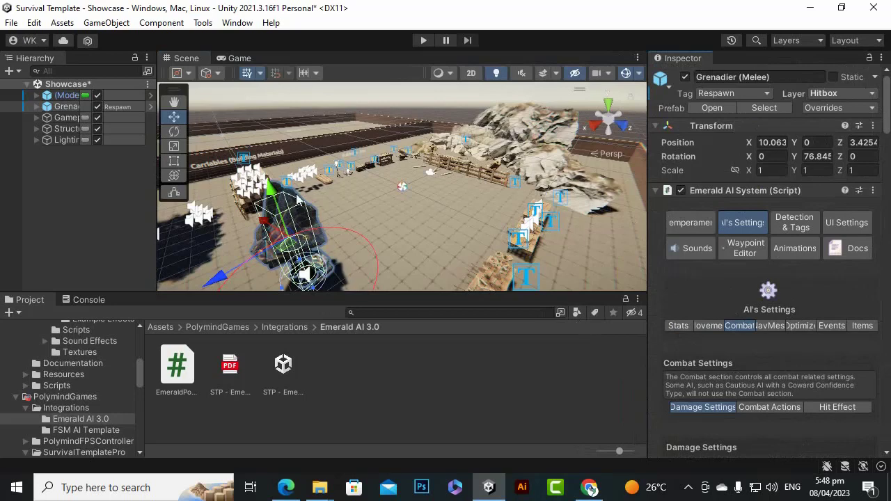
{"action": "left_click", "coordinate": [794, 230]}
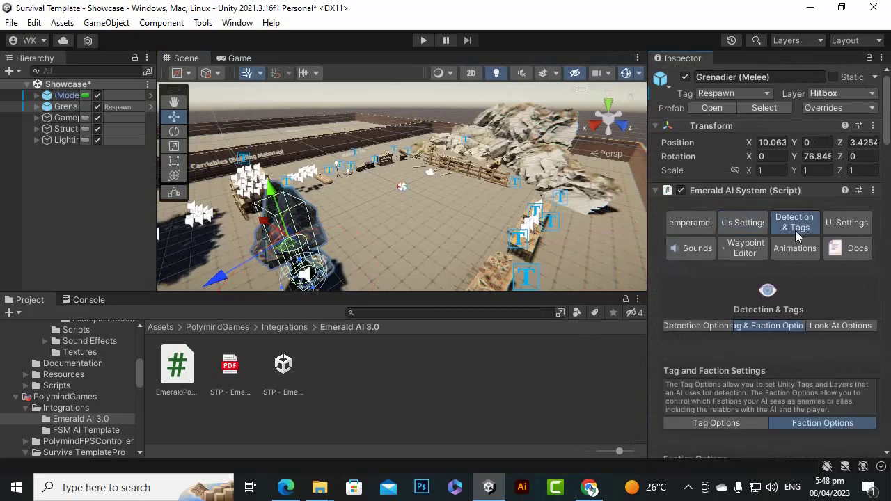
{"action": "scroll", "coordinate": [781, 277], "scroll_direction": "down", "scroll_amount": 3}
{"action": "left_click", "coordinate": [704, 253]}
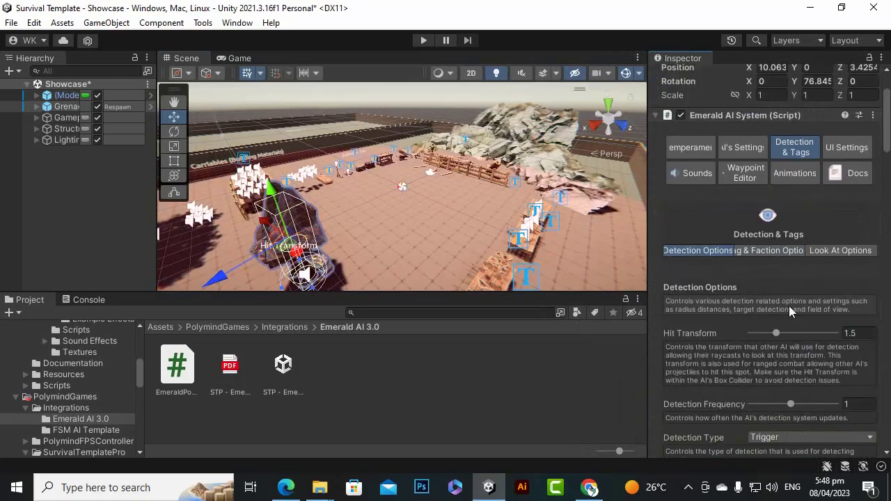
{"action": "scroll", "coordinate": [803, 311], "scroll_direction": "down", "scroll_amount": 4}
{"action": "scroll", "coordinate": [803, 306], "scroll_direction": "down", "scroll_amount": 3}
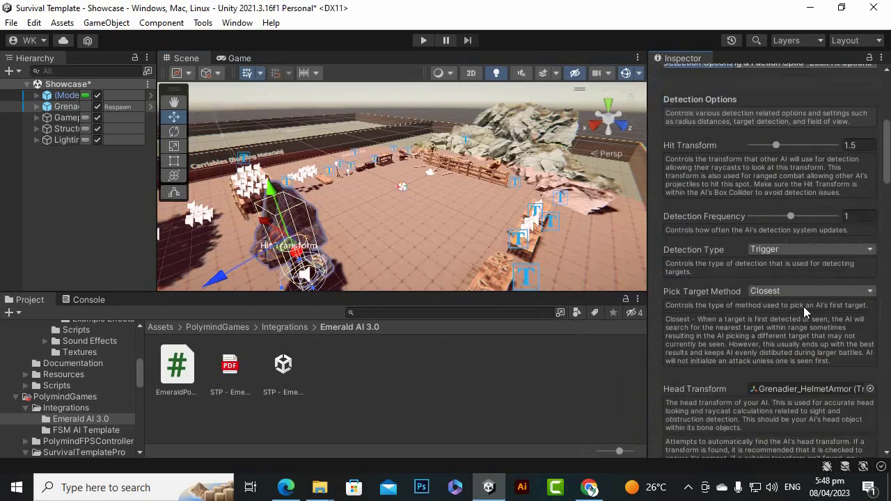
{"action": "scroll", "coordinate": [803, 306], "scroll_direction": "down", "scroll_amount": 6}
{"action": "scroll", "coordinate": [803, 306], "scroll_direction": "up", "scroll_amount": 13}
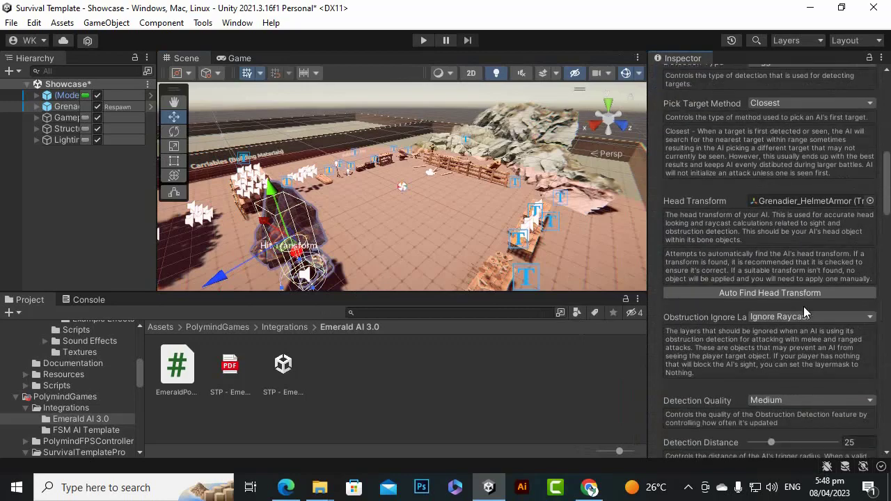
Step: In the Grenadier's Tag Options, add Character to the Detection Layers alongside Water and choose Player as the Follower Tag
{"action": "left_click", "coordinate": [758, 252]}
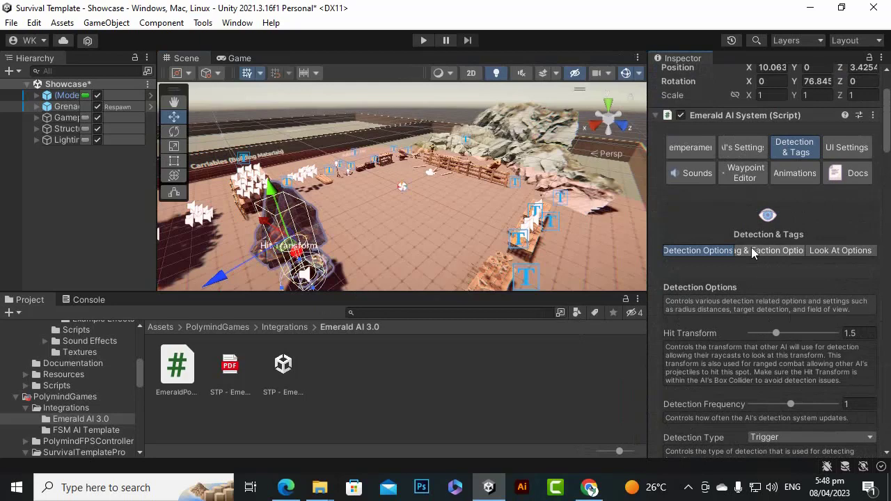
{"action": "scroll", "coordinate": [734, 302], "scroll_direction": "down", "scroll_amount": 2}
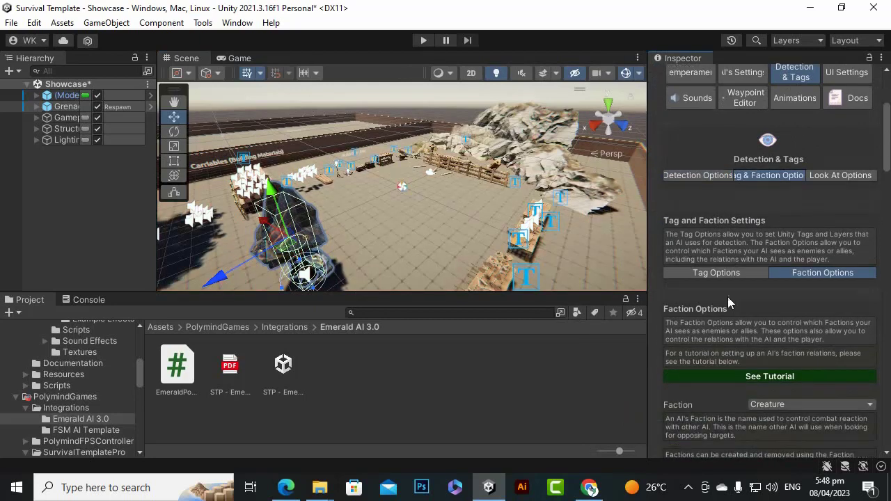
{"action": "left_click", "coordinate": [730, 271]}
{"action": "scroll", "coordinate": [822, 366], "scroll_direction": "down", "scroll_amount": 3}
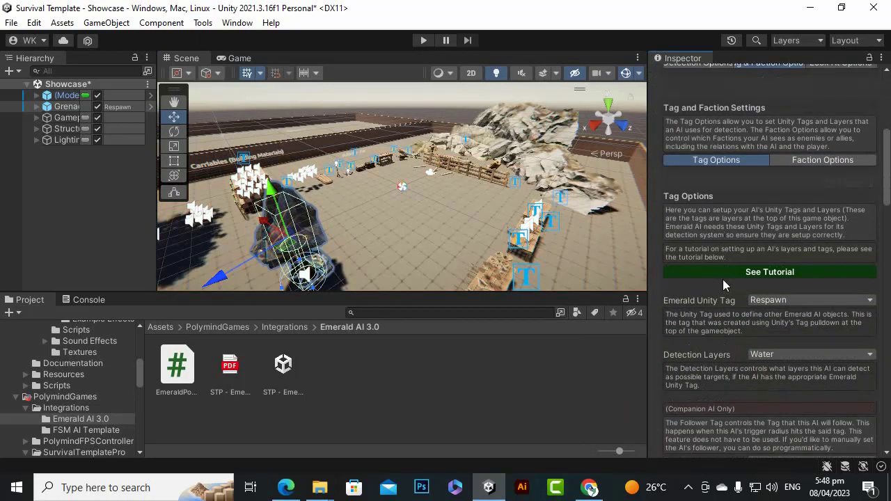
{"action": "scroll", "coordinate": [696, 356], "scroll_direction": "down", "scroll_amount": 4}
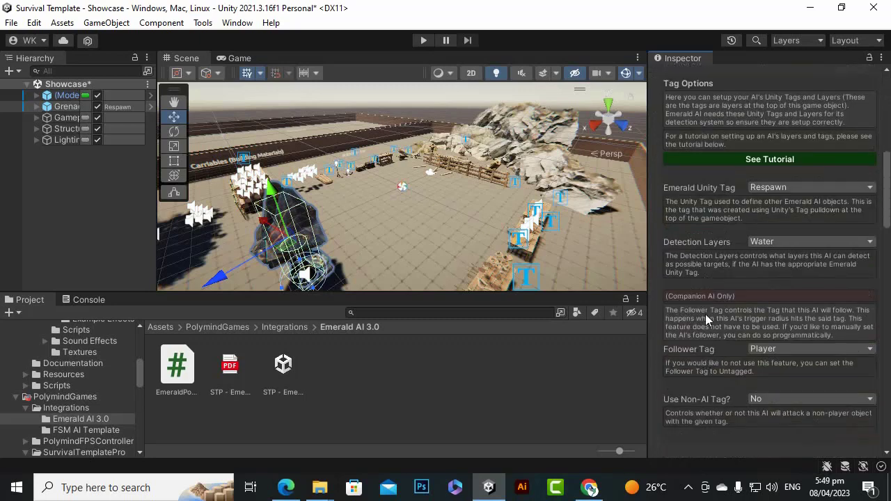
{"action": "left_click", "coordinate": [774, 244]}
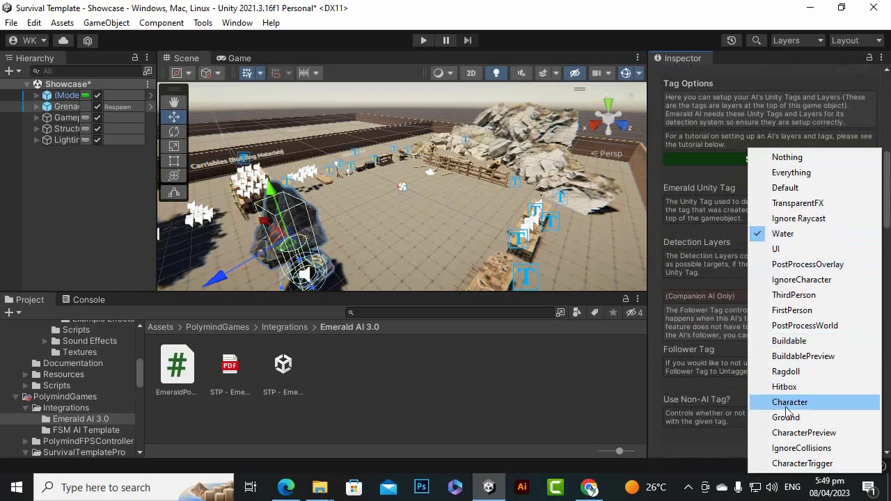
{"action": "left_click", "coordinate": [781, 408]}
{"action": "left_click", "coordinate": [788, 243]}
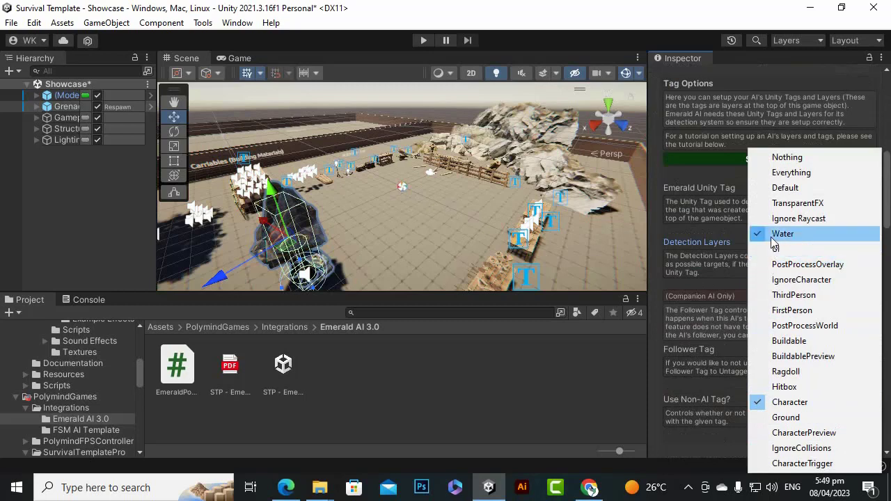
{"action": "left_click", "coordinate": [603, 10]}
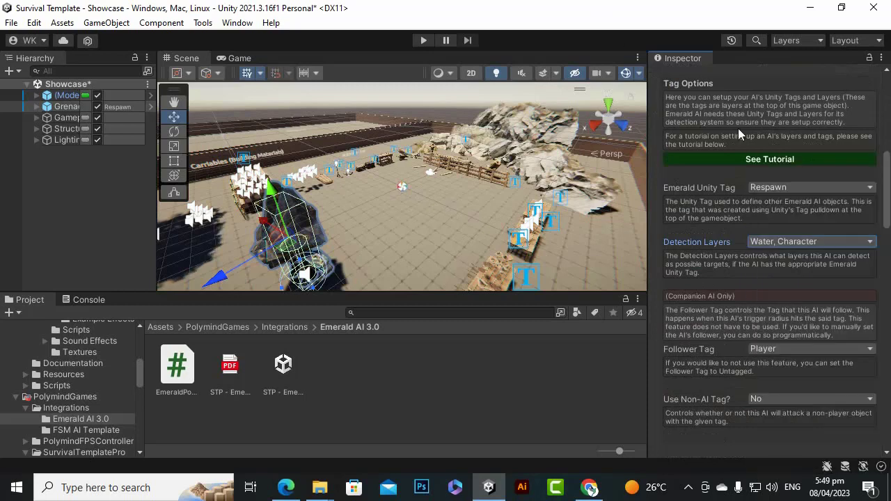
{"action": "left_click", "coordinate": [784, 242]}
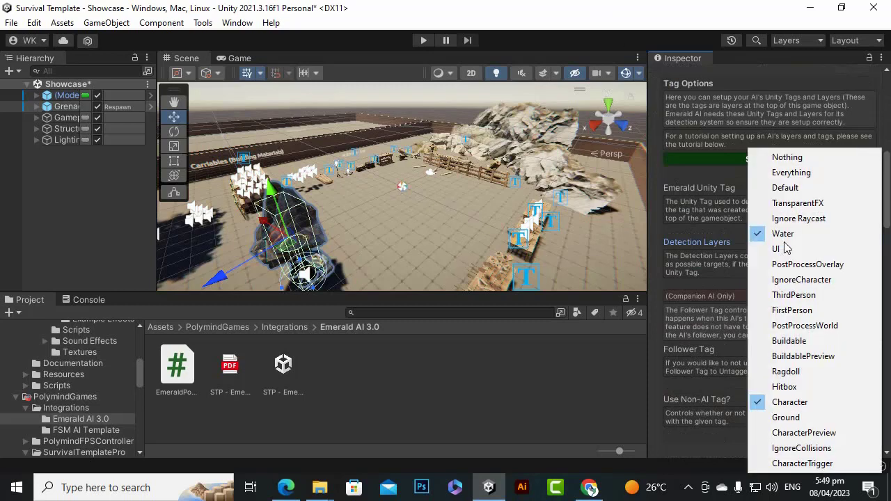
{"action": "left_click", "coordinate": [633, 5]}
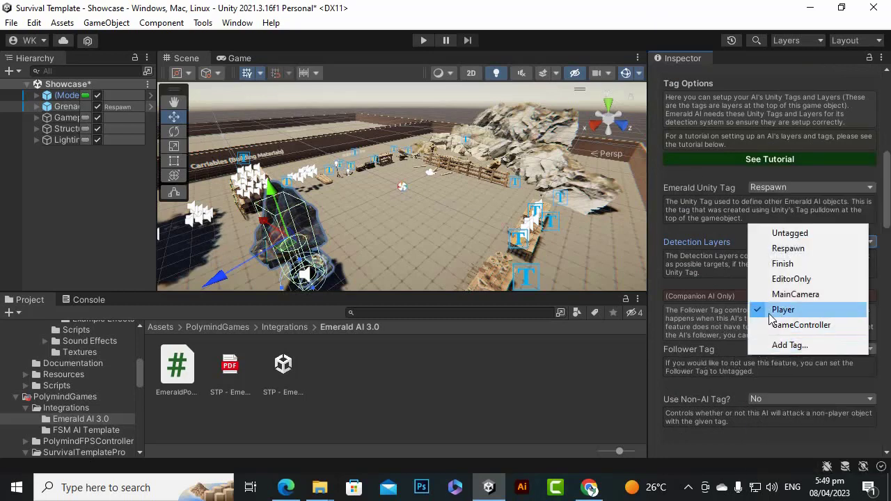
{"action": "left_click", "coordinate": [783, 309]}
Step: Check the Player Tag and Relation Type under Player Relation in the Grenadier's Faction Options
{"action": "scroll", "coordinate": [725, 296], "scroll_direction": "up", "scroll_amount": 3}
{"action": "scroll", "coordinate": [727, 296], "scroll_direction": "up", "scroll_amount": 2}
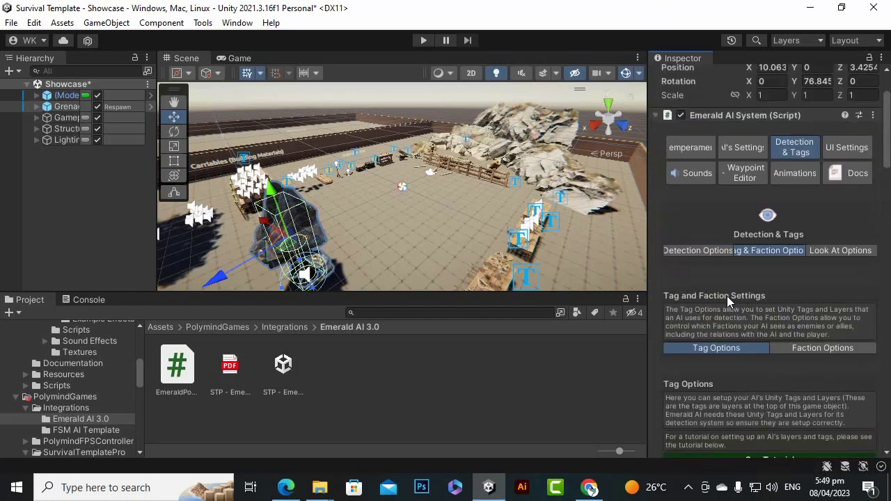
{"action": "scroll", "coordinate": [727, 295], "scroll_direction": "down", "scroll_amount": 2}
{"action": "left_click", "coordinate": [794, 235]}
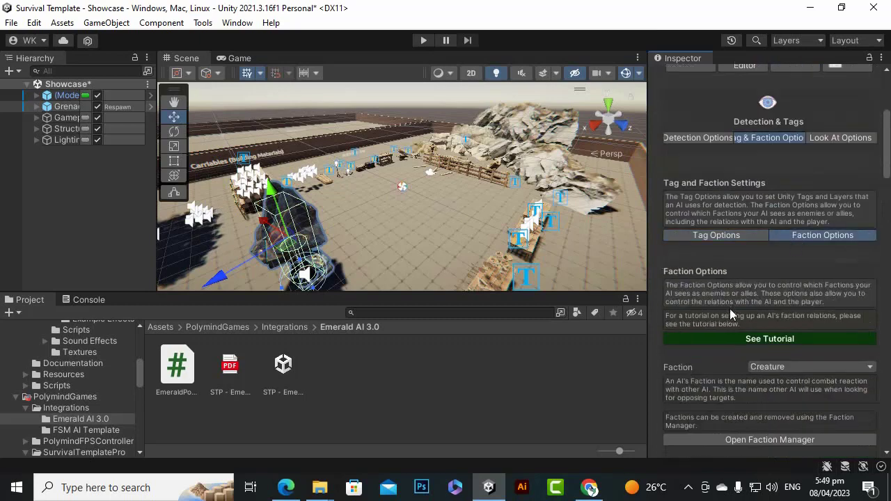
{"action": "scroll", "coordinate": [806, 247], "scroll_direction": "down", "scroll_amount": 2}
{"action": "scroll", "coordinate": [761, 255], "scroll_direction": "down", "scroll_amount": 3}
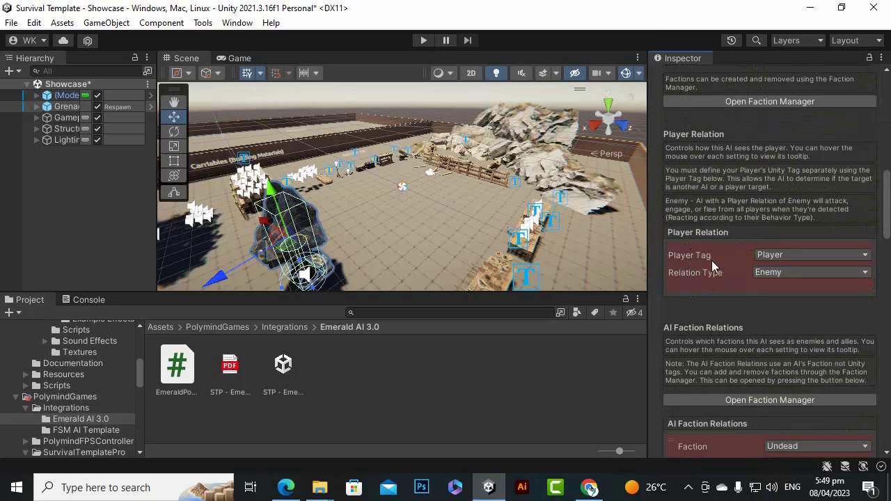
{"action": "left_click", "coordinate": [774, 273]}
{"action": "left_click", "coordinate": [723, 9]}
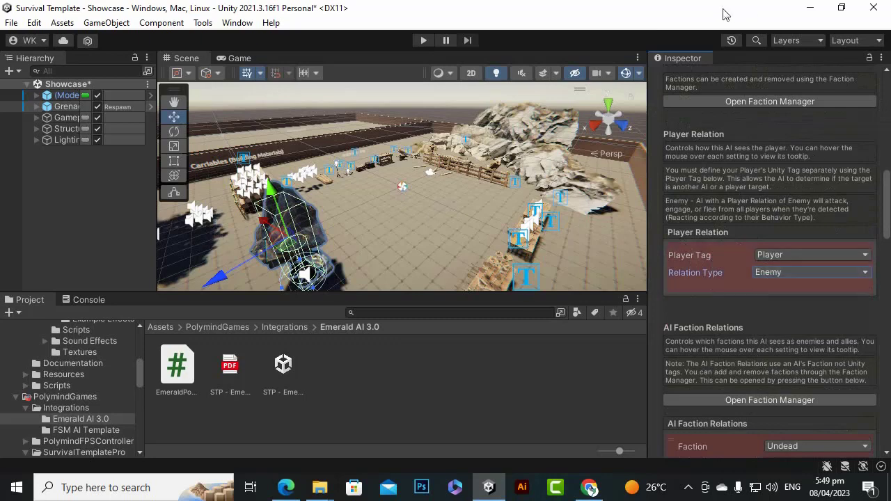
Step: Run the Showcase scene in Play mode and approach the Grenadier to test its player detection and melee attacks
{"action": "left_click", "coordinate": [422, 41]}
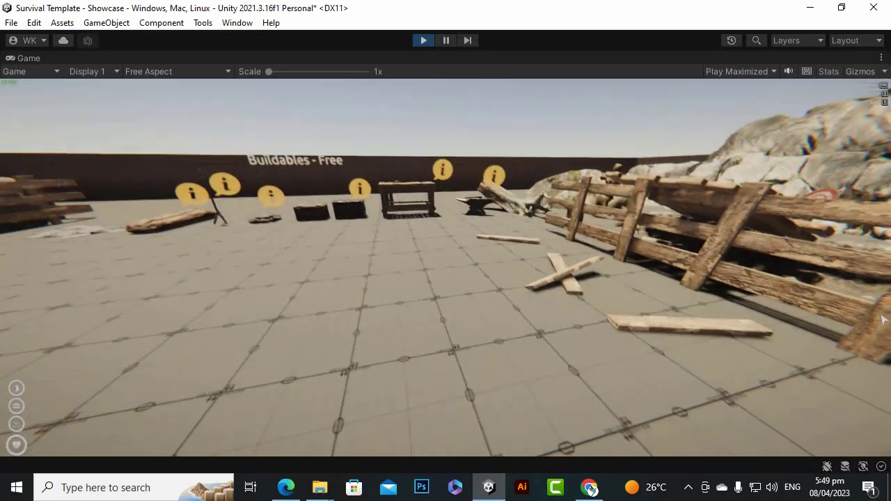
{"action": "key", "text": "w"}
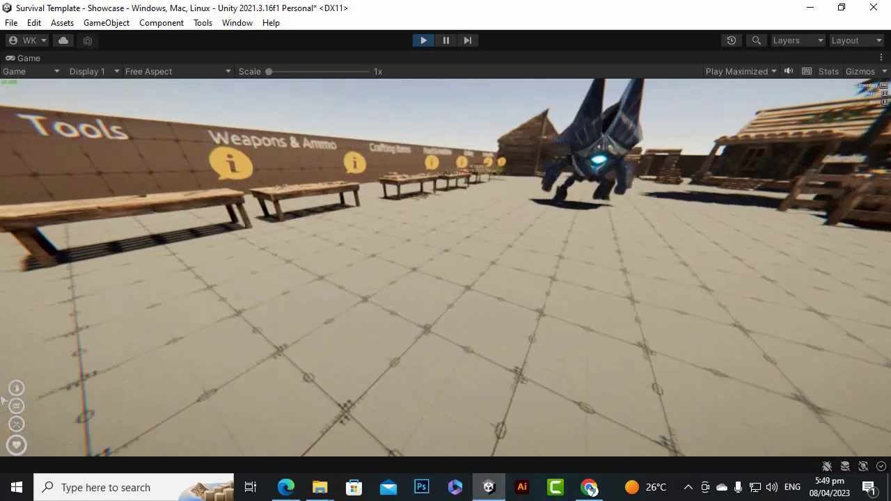
{"action": "key", "text": "w"}
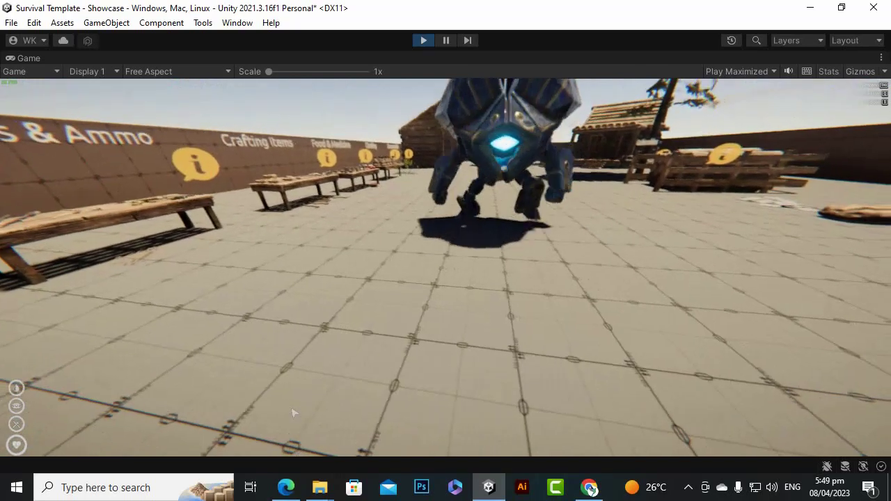
{"action": "key", "text": "w"}
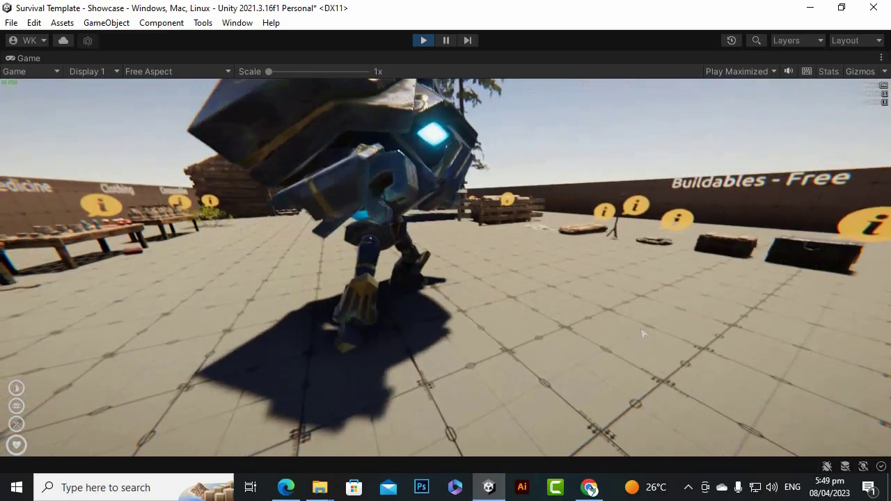
{"action": "key", "text": "s"}
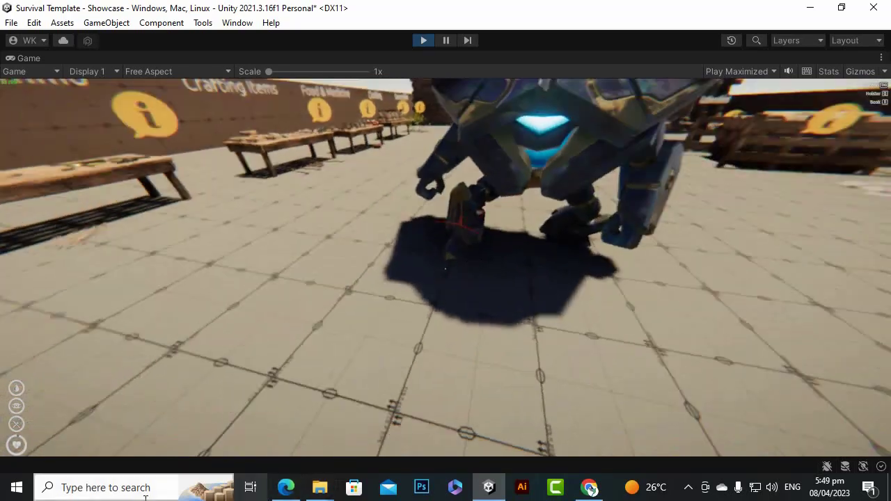
{"action": "key", "text": "s"}
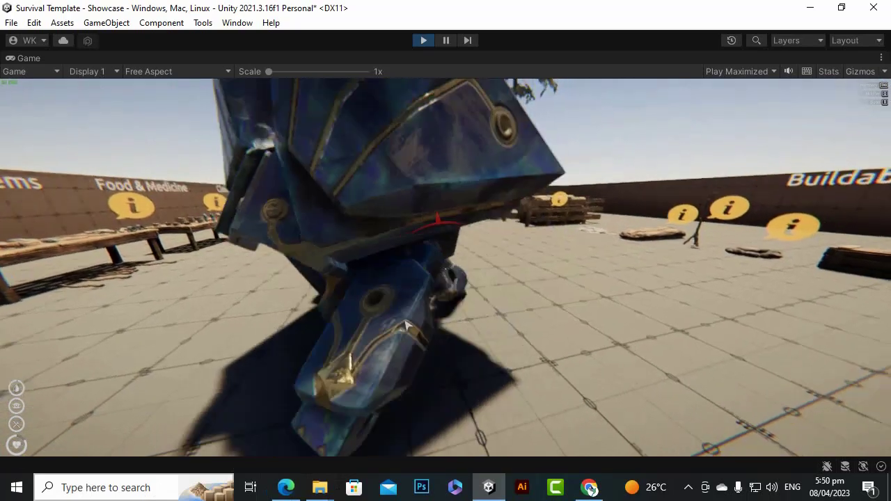
Step: Pick up the spear from the Tools table and return to face the Grenadier, keeping the editor open
{"action": "key", "text": "s"}
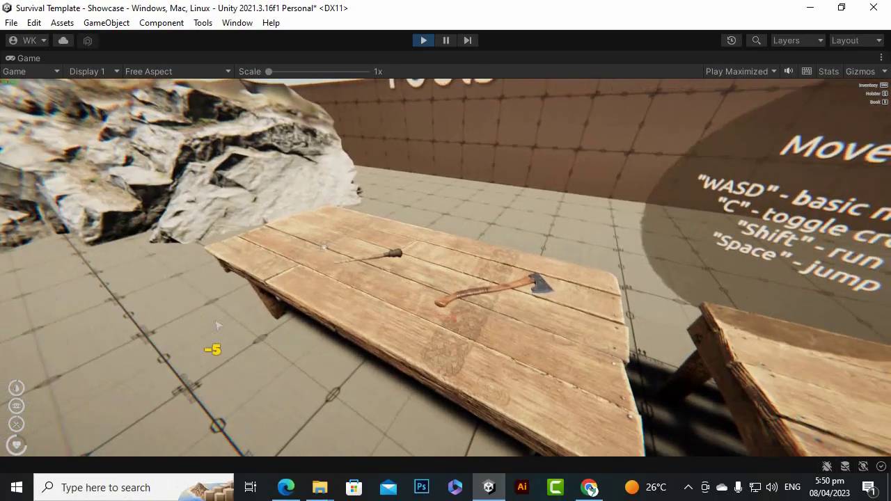
{"action": "key", "text": "a"}
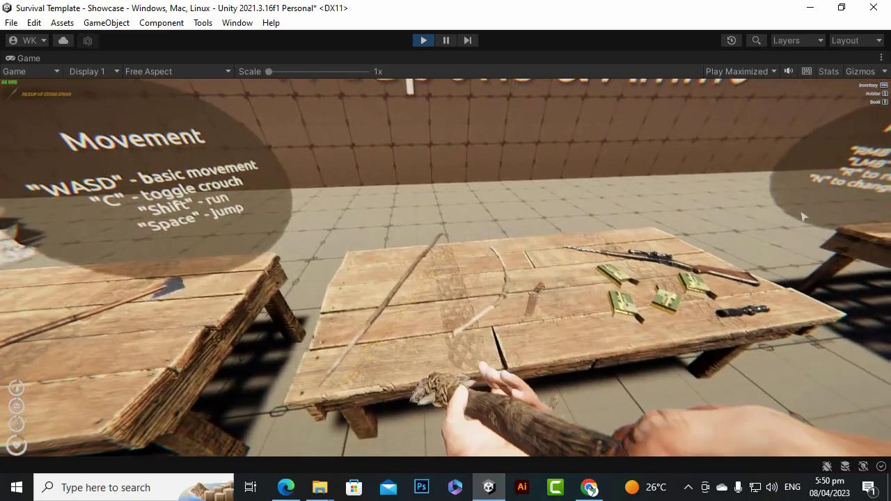
{"action": "key", "text": "w"}
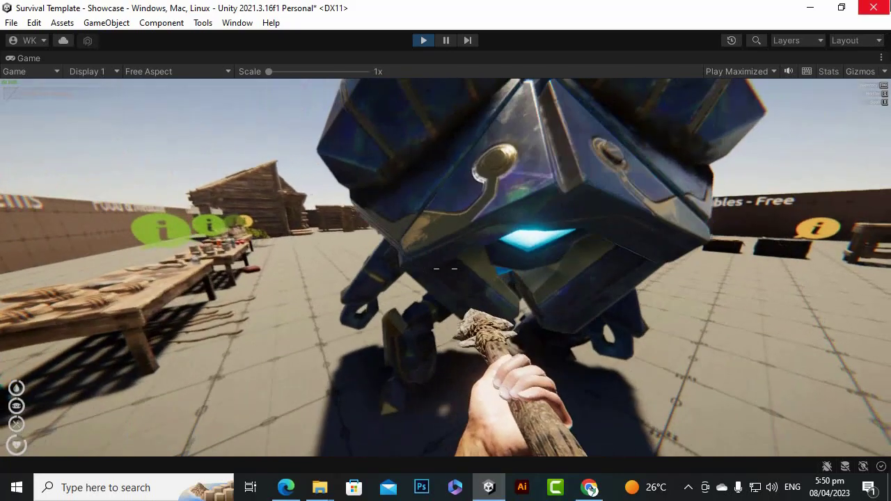
{"action": "left_click", "coordinate": [873, 7]}
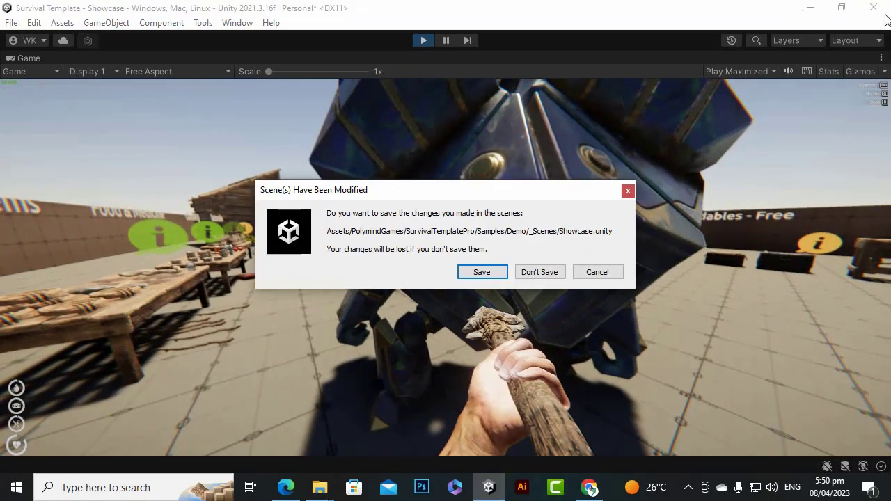
{"action": "left_click", "coordinate": [627, 191]}
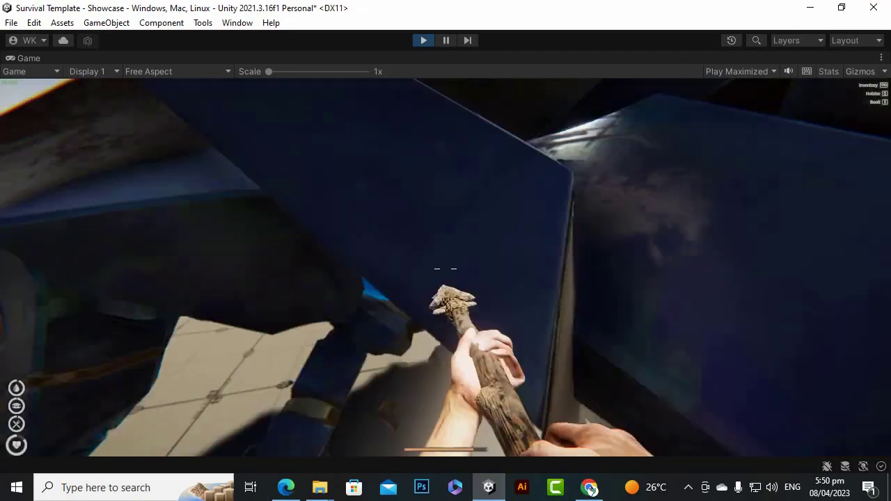
Step: Strike the Grenadier with the spear until it is defeated to test the damage it takes, and exit Play mode
{"action": "key", "text": "s"}
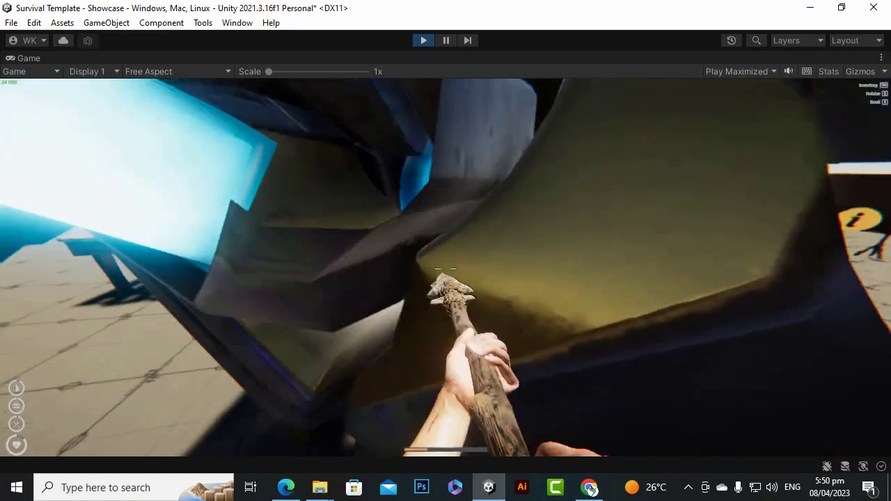
{"action": "left_click", "coordinate": [445, 269]}
{"action": "left_click", "coordinate": [445, 268]}
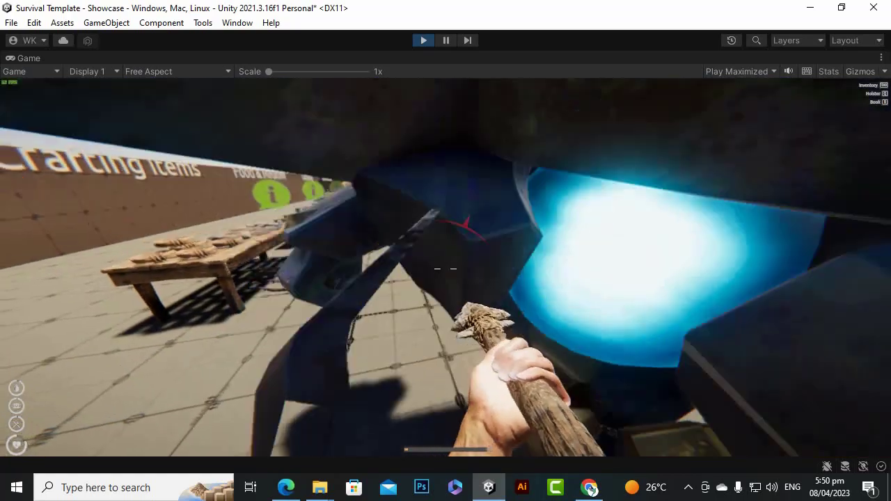
{"action": "left_click", "coordinate": [445, 269]}
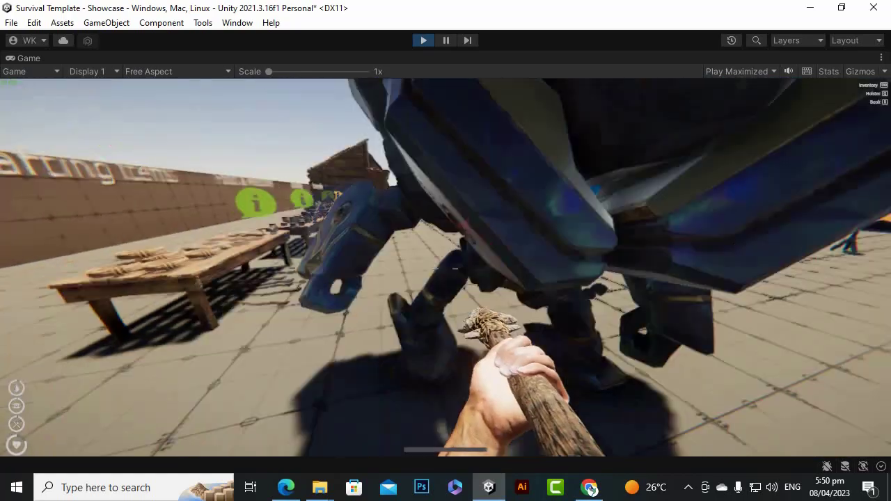
{"action": "key", "text": "s"}
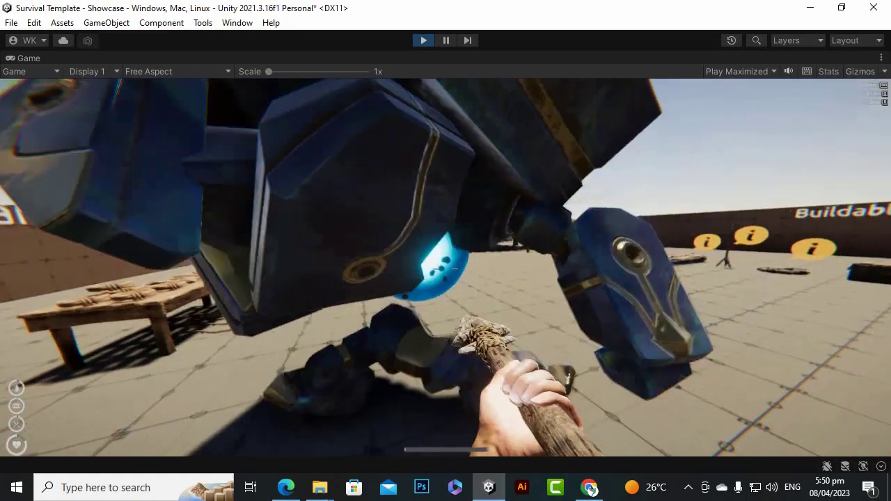
{"action": "key", "text": "a"}
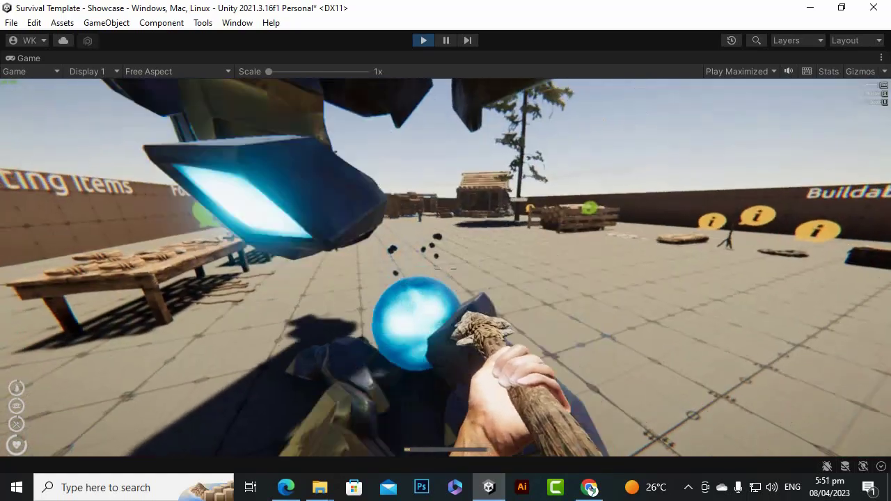
{"action": "key", "text": "s"}
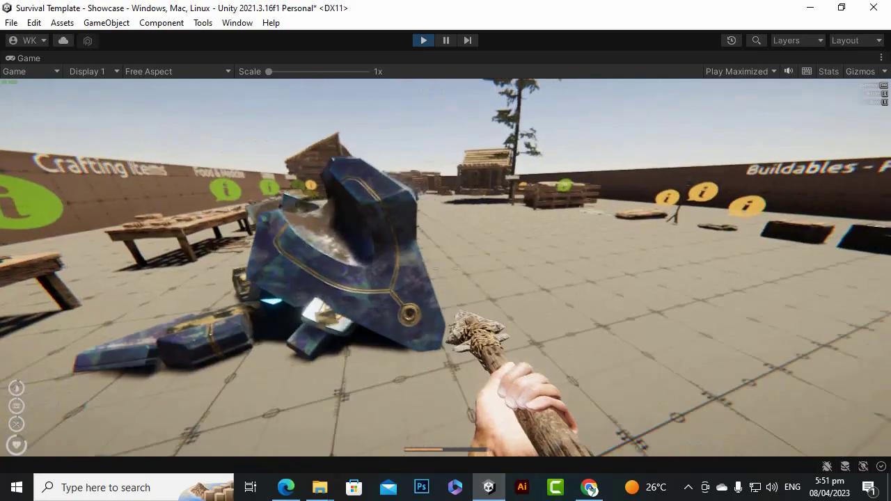
{"action": "key", "text": "w"}
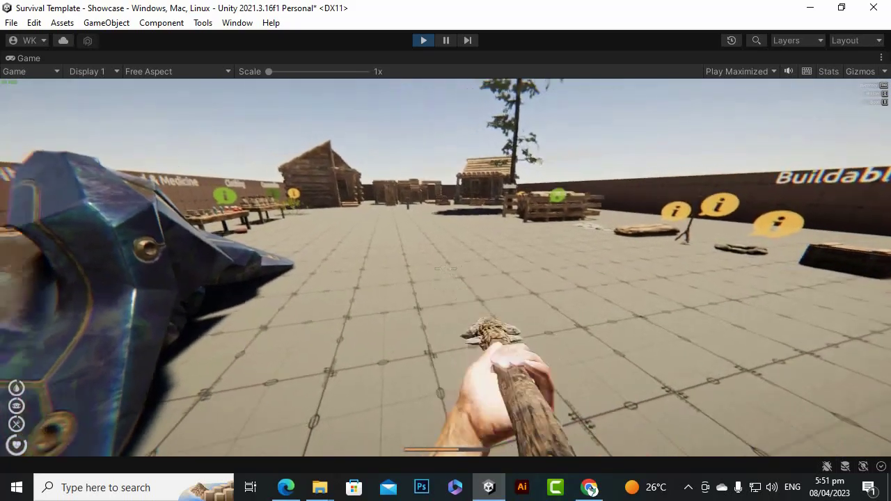
{"action": "key", "text": "Escape"}
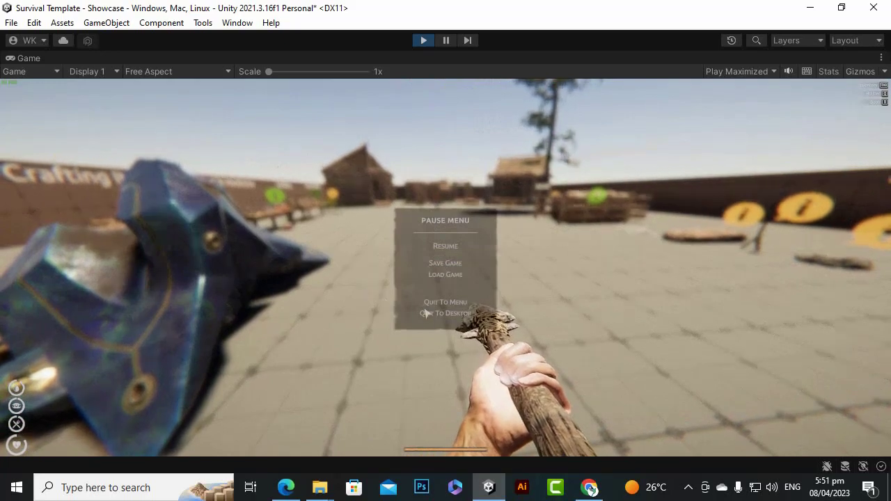
{"action": "left_click", "coordinate": [423, 39]}
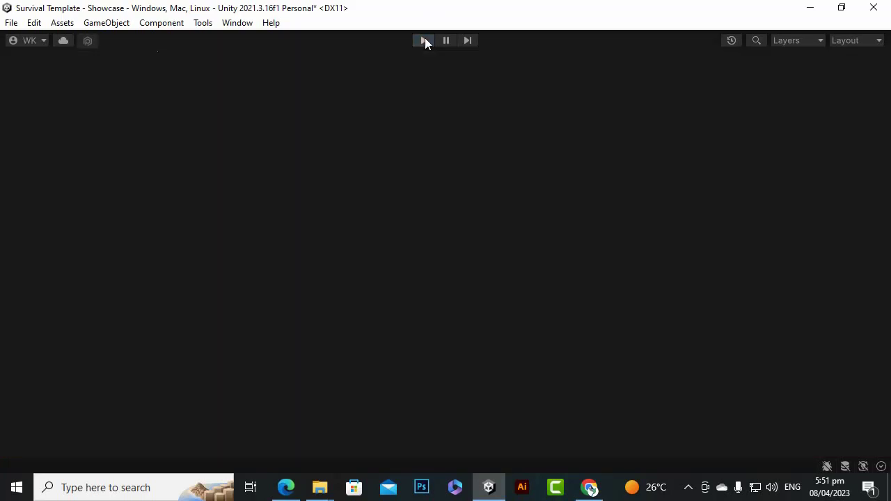